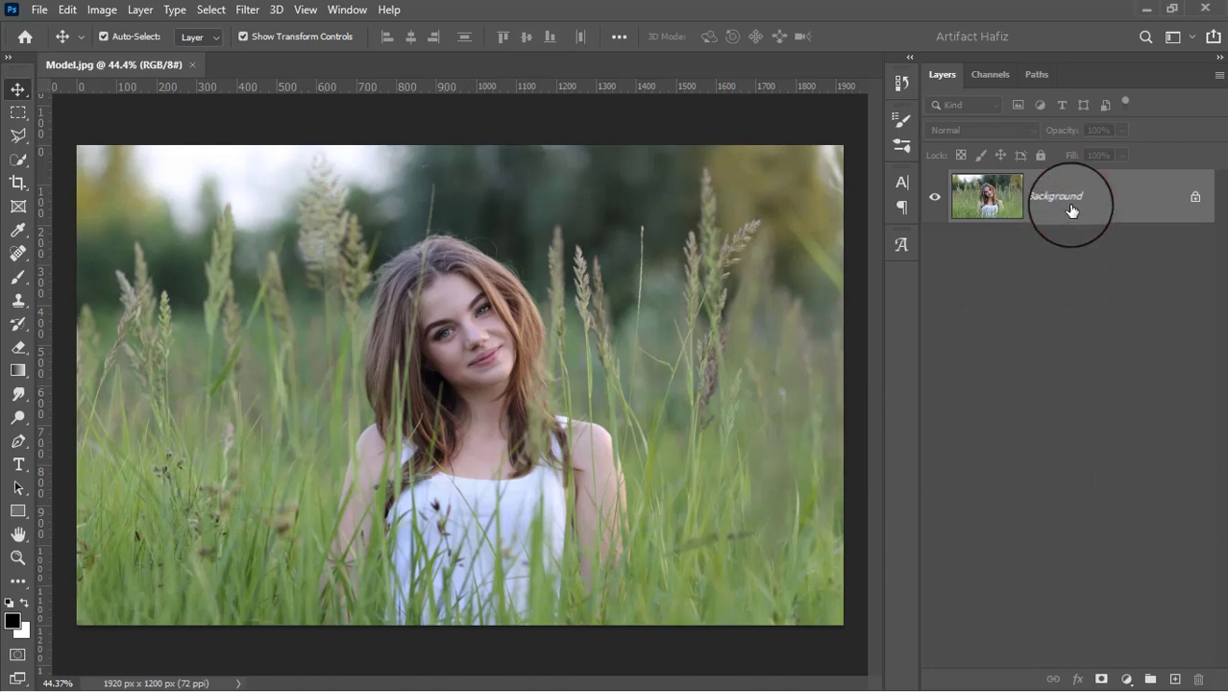
- Duplicate the Background layer to create a Background copy layer above it
drag(1069, 204, 1176, 678)
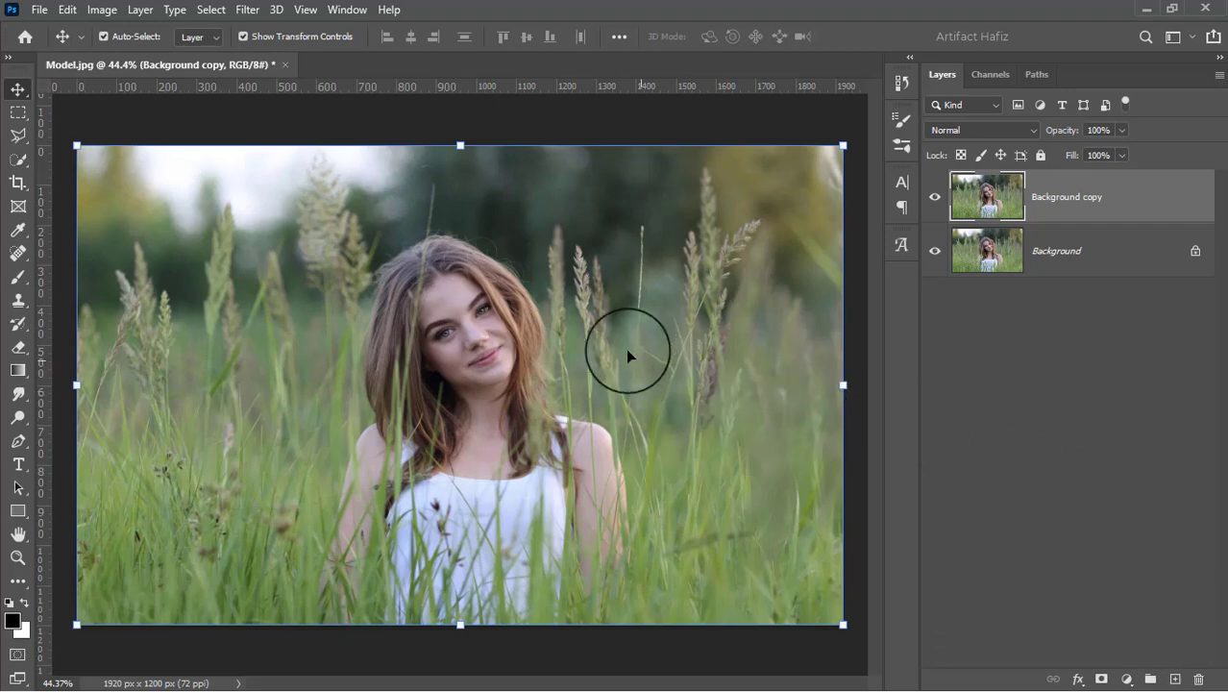
- Convert Background copy for Smart Filters and apply the Camera Raw Filter to it
click(246, 8)
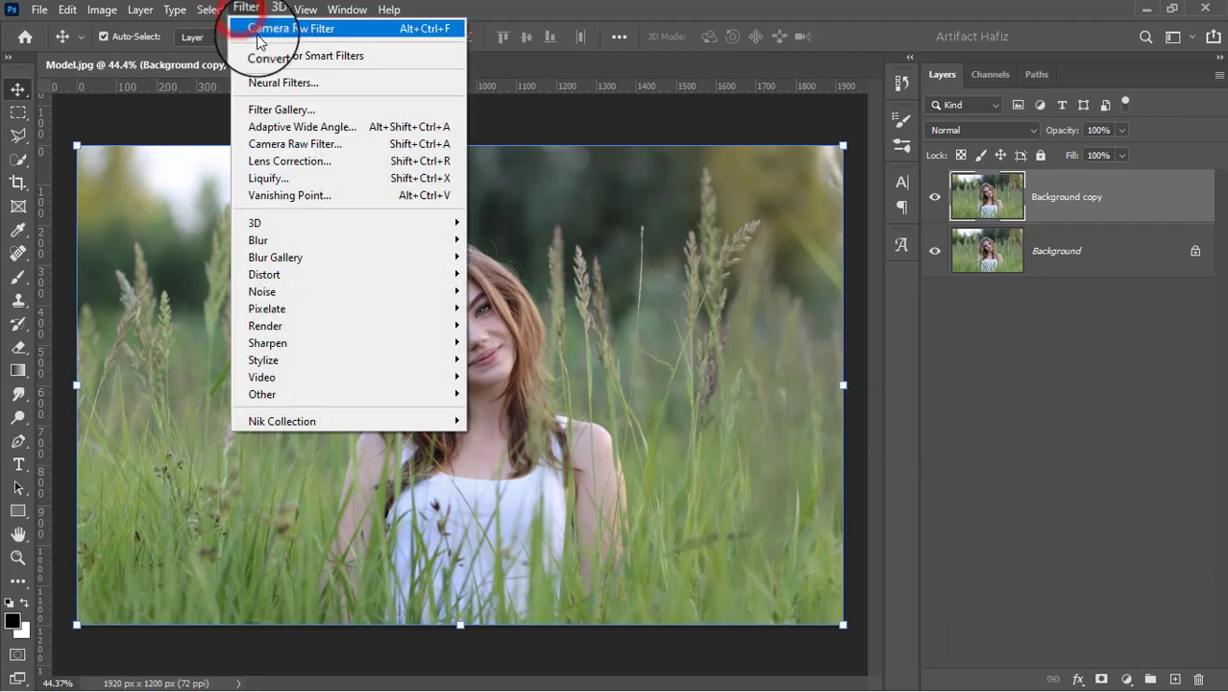
click(257, 54)
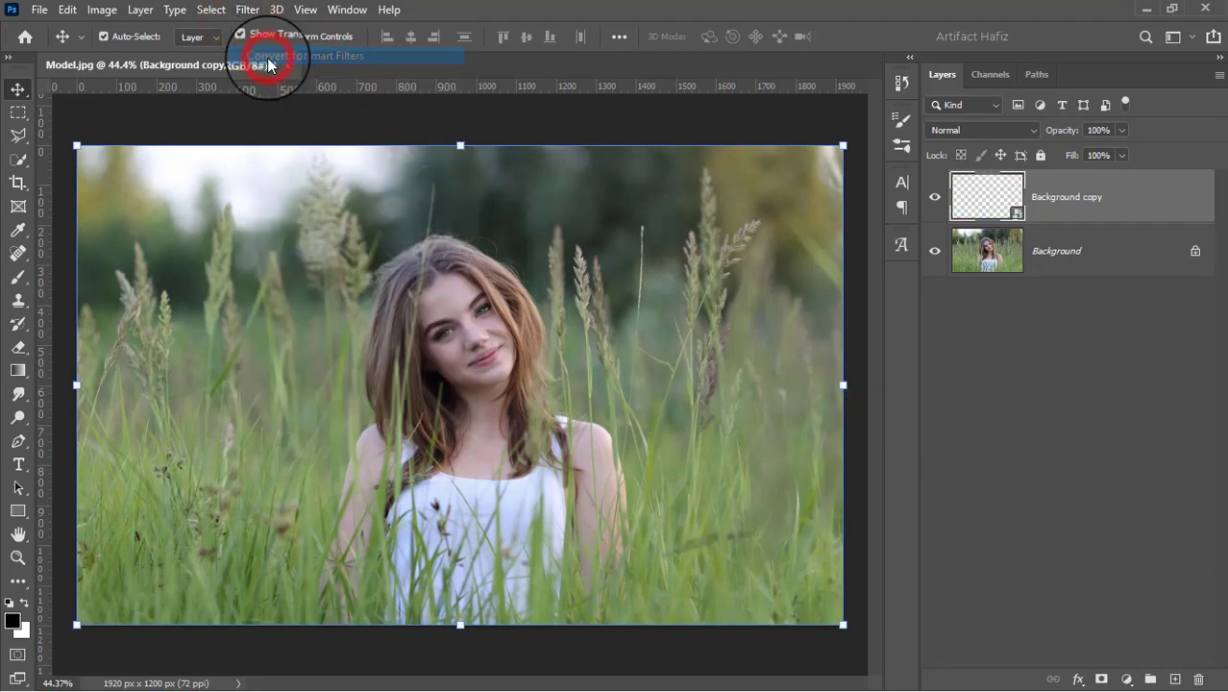
click(236, 10)
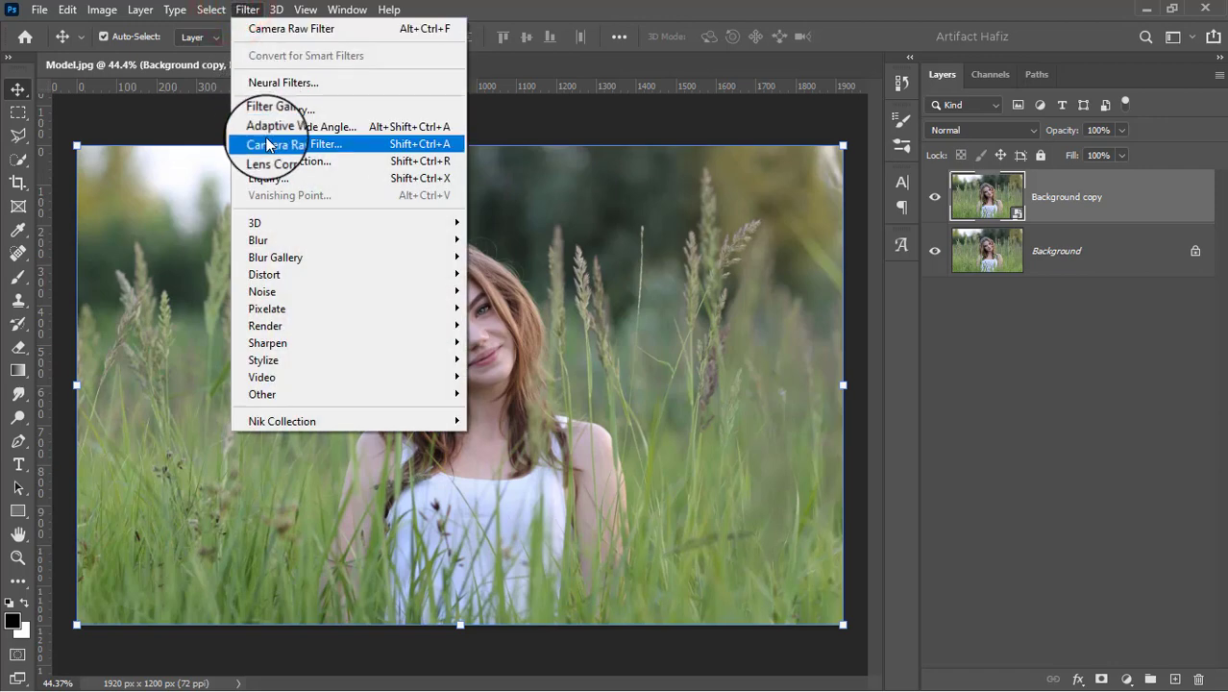
click(267, 144)
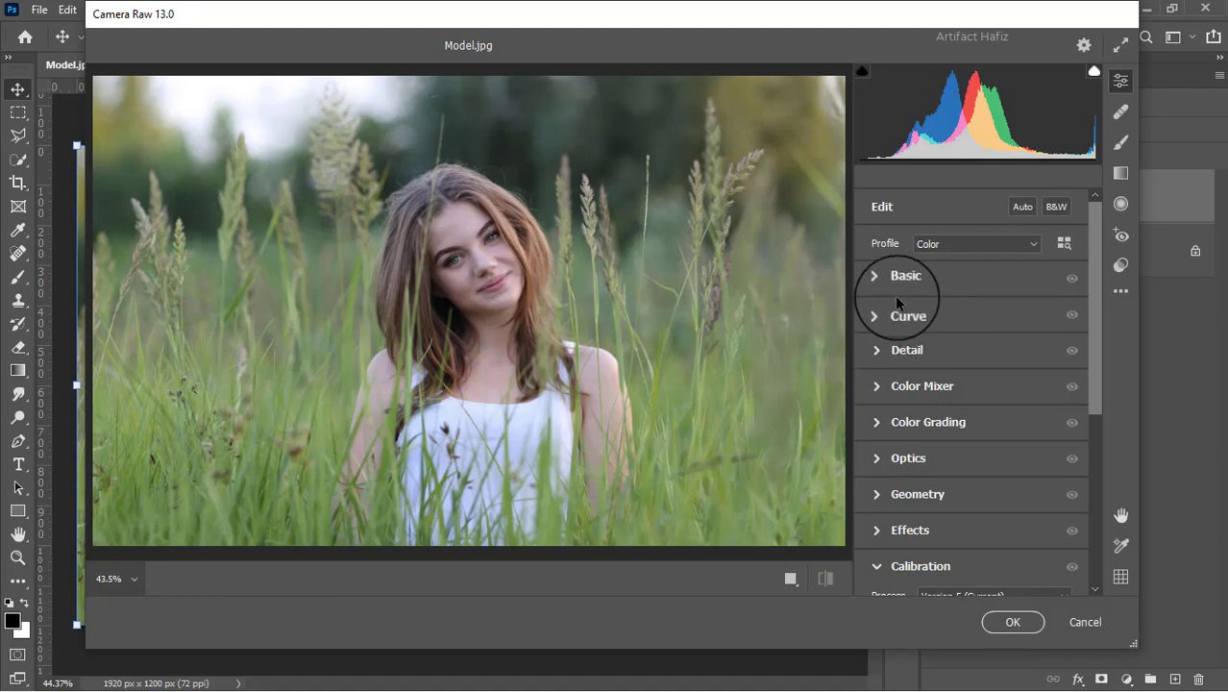
- In Basic, set Exposure -0.40, Highlights -33, Shadows +5, Whites +43 and Blacks -16
click(878, 279)
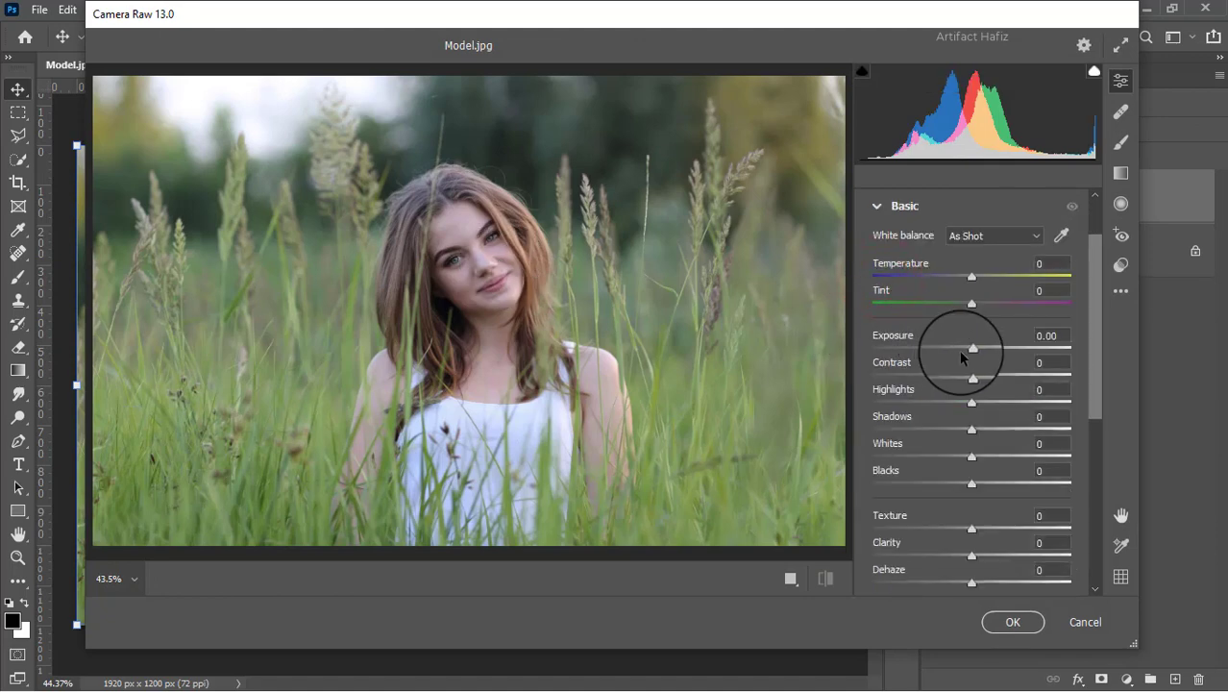
drag(971, 348, 964, 348)
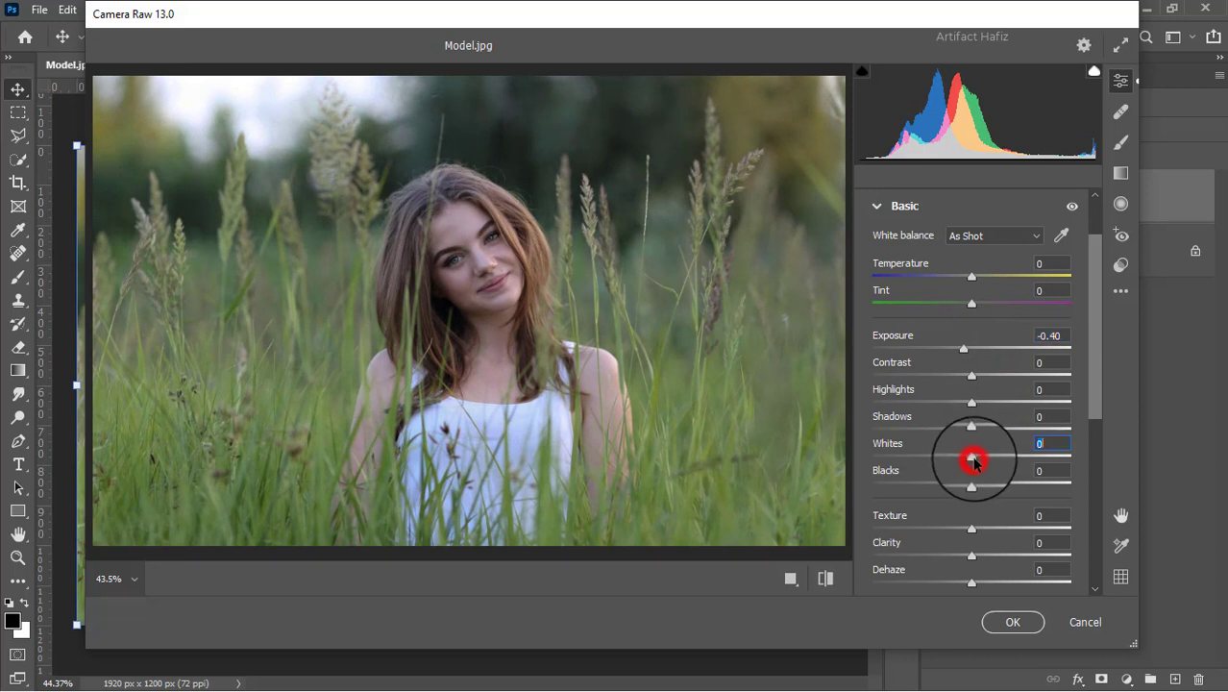
drag(973, 461, 1009, 460)
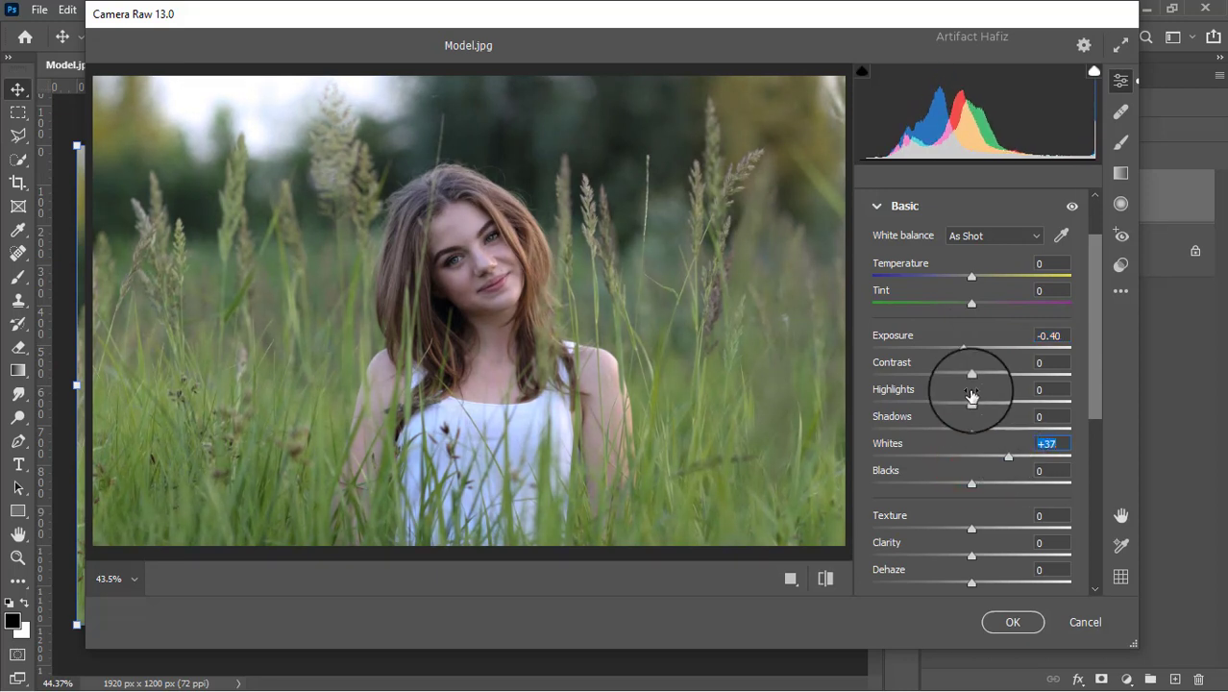
drag(971, 401, 939, 401)
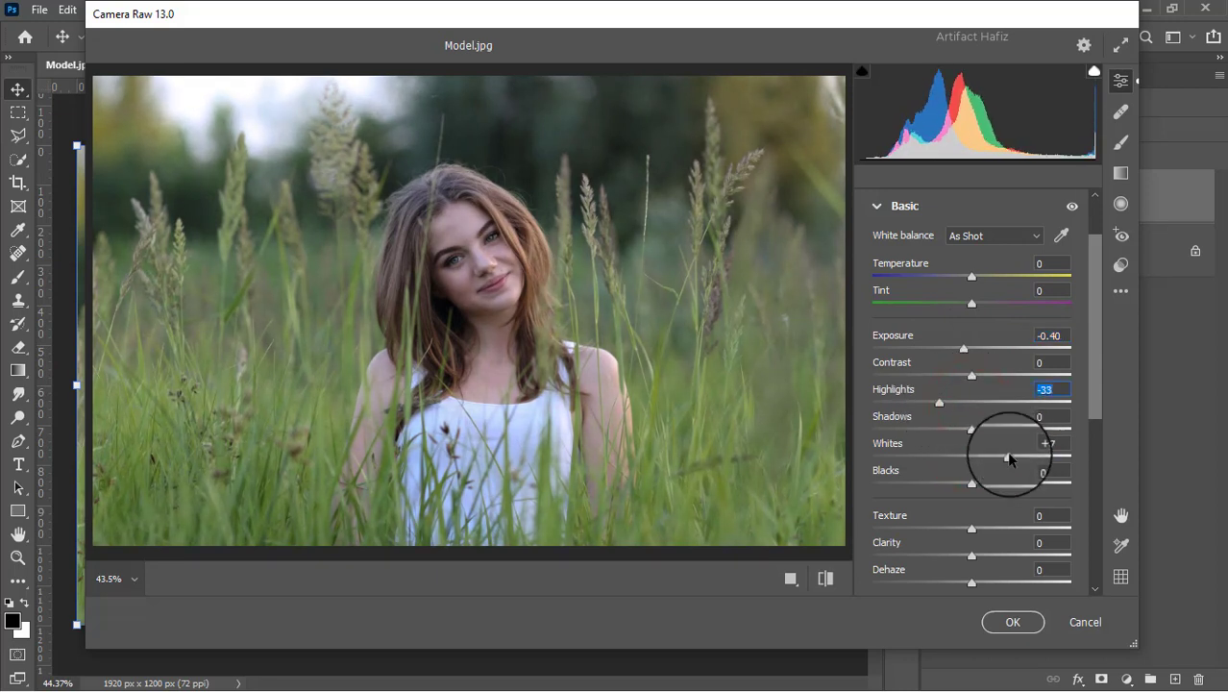
mouse_move(1009, 457)
mouse_down()
mouse_move(1017, 429)
mouse_move(950, 438)
mouse_move(977, 429)
mouse_up()
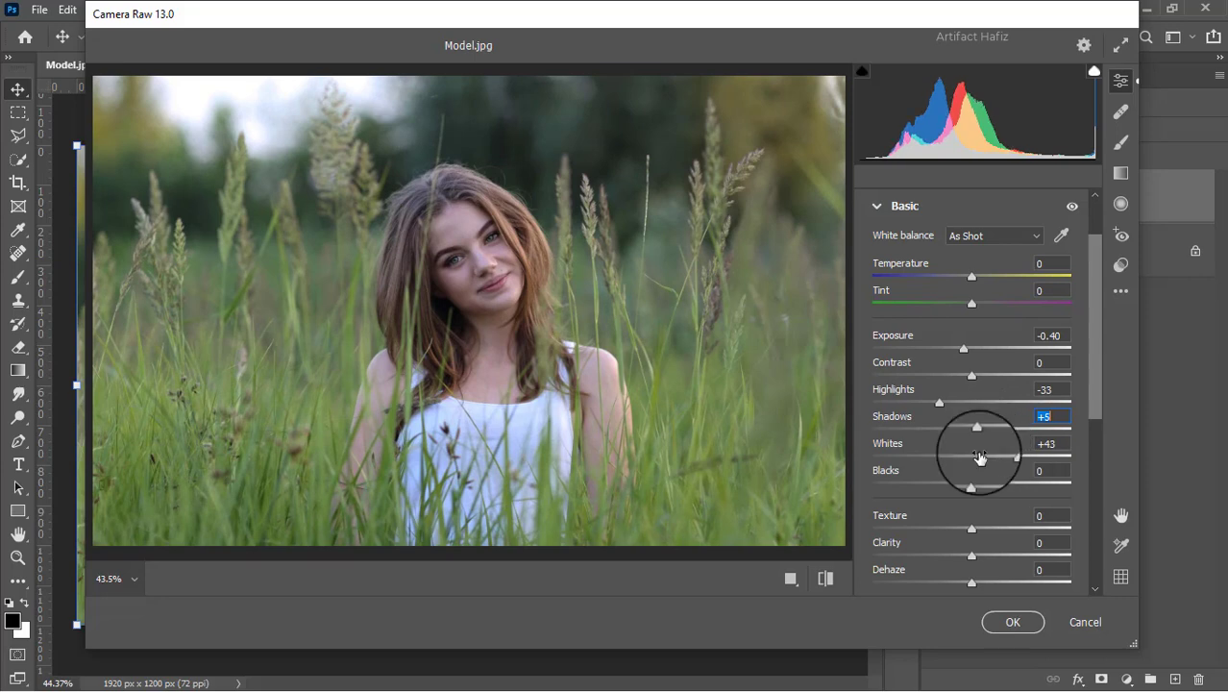
mouse_move(971, 484)
mouse_down()
mouse_move(904, 488)
mouse_move(952, 488)
mouse_up()
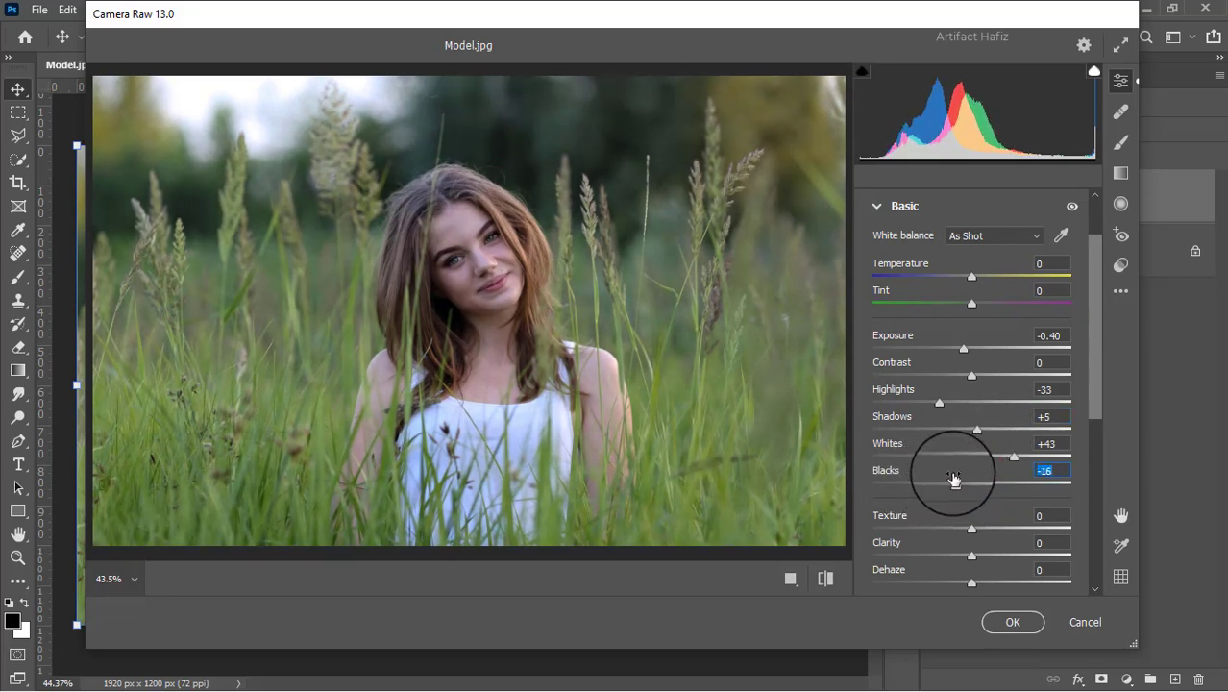
- Lower Texture to -22 and raise Clarity +15, Dehaze +15 and Vibrance +8
scroll(982, 430, down, 1)
scroll(984, 425, down, 2)
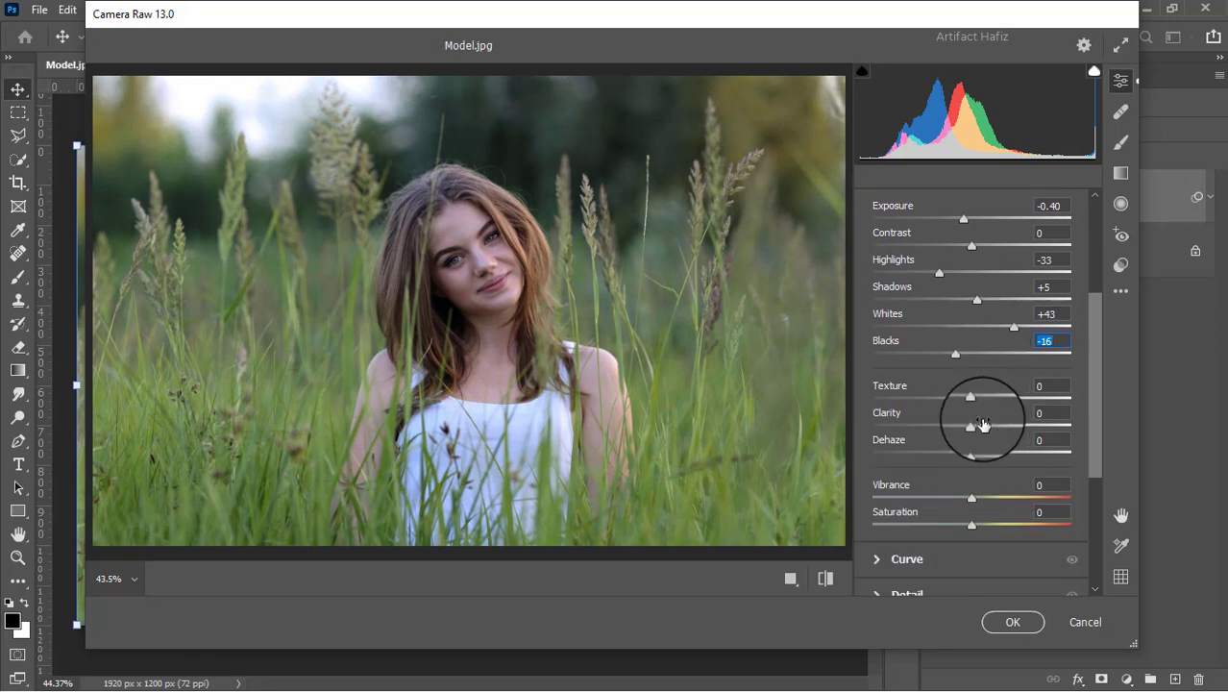
mouse_move(972, 400)
mouse_down()
mouse_move(935, 414)
mouse_move(948, 398)
mouse_move(982, 428)
mouse_up()
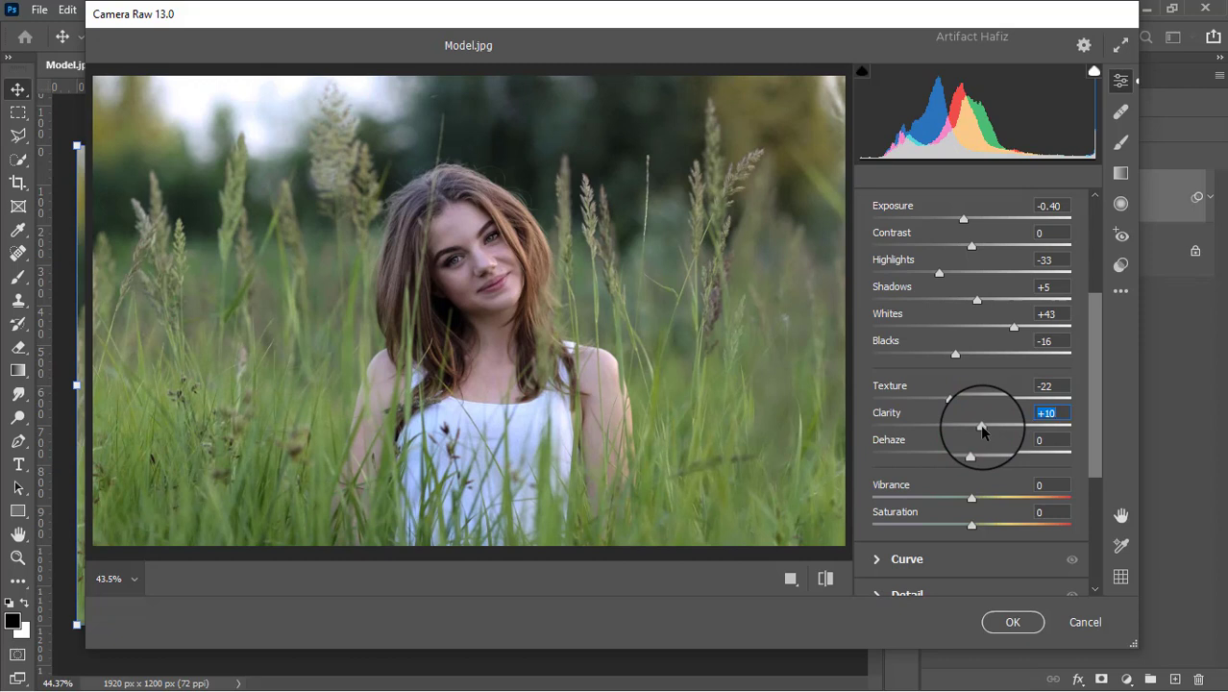
drag(982, 426, 986, 425)
scroll(985, 402, down, 1)
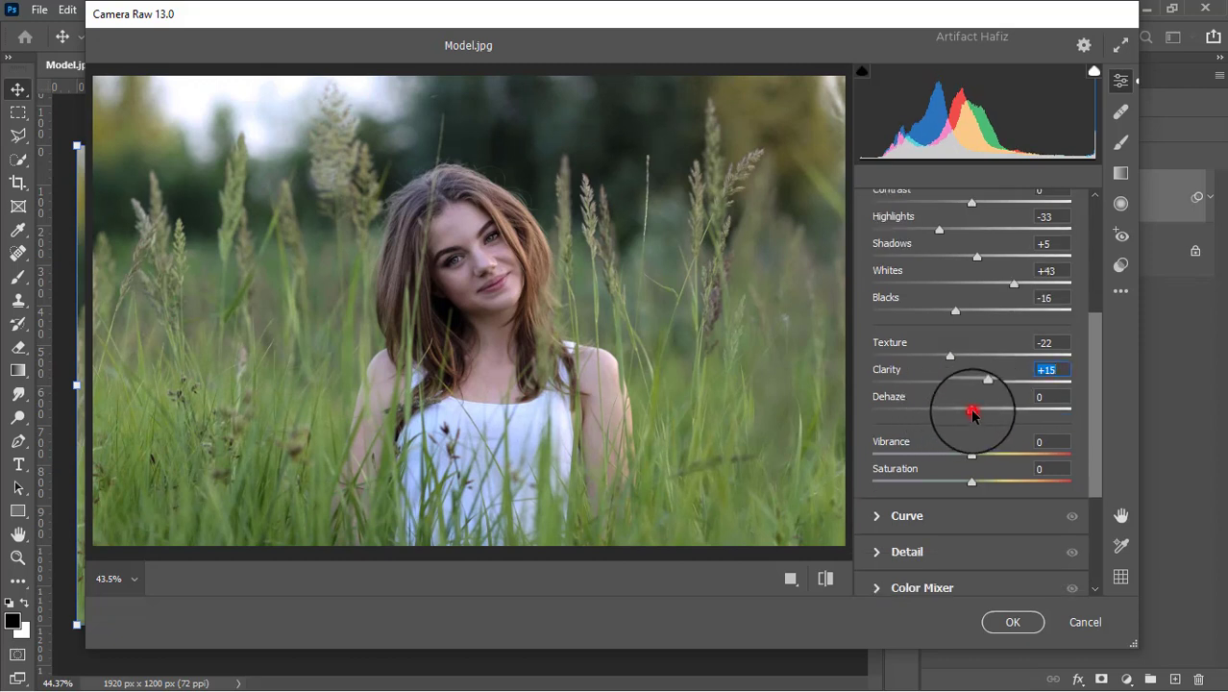
drag(972, 411, 988, 411)
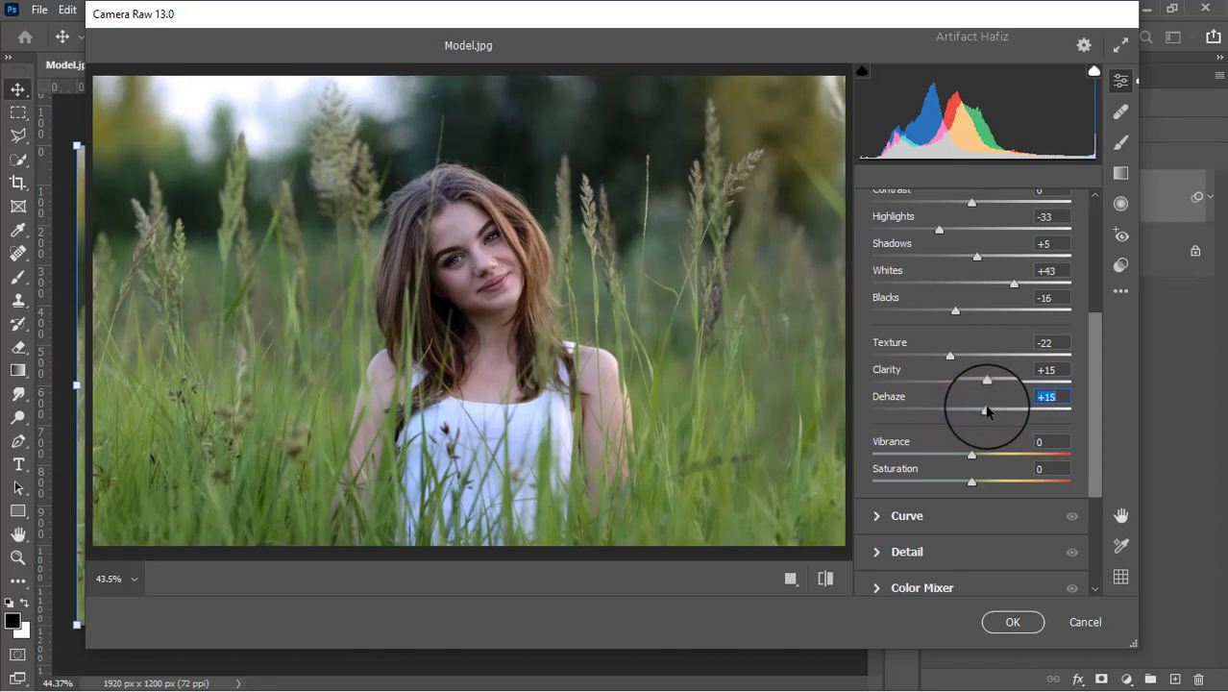
scroll(984, 404, down, 1)
scroll(984, 404, down, 2)
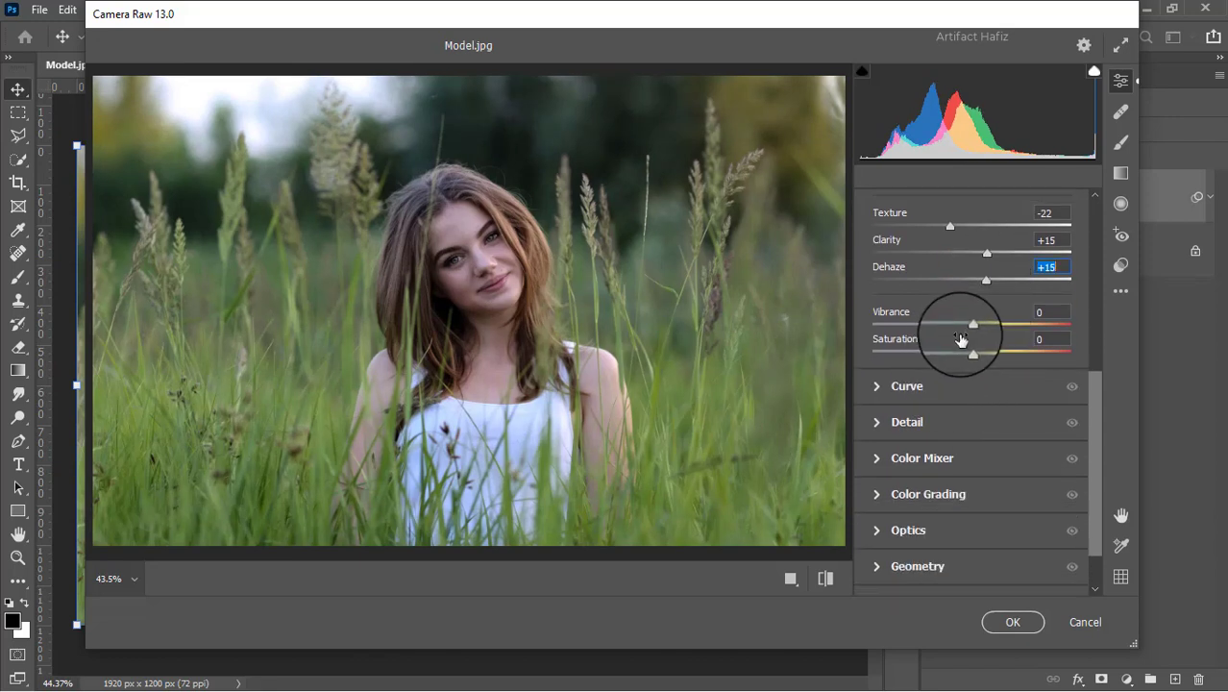
drag(972, 323, 981, 323)
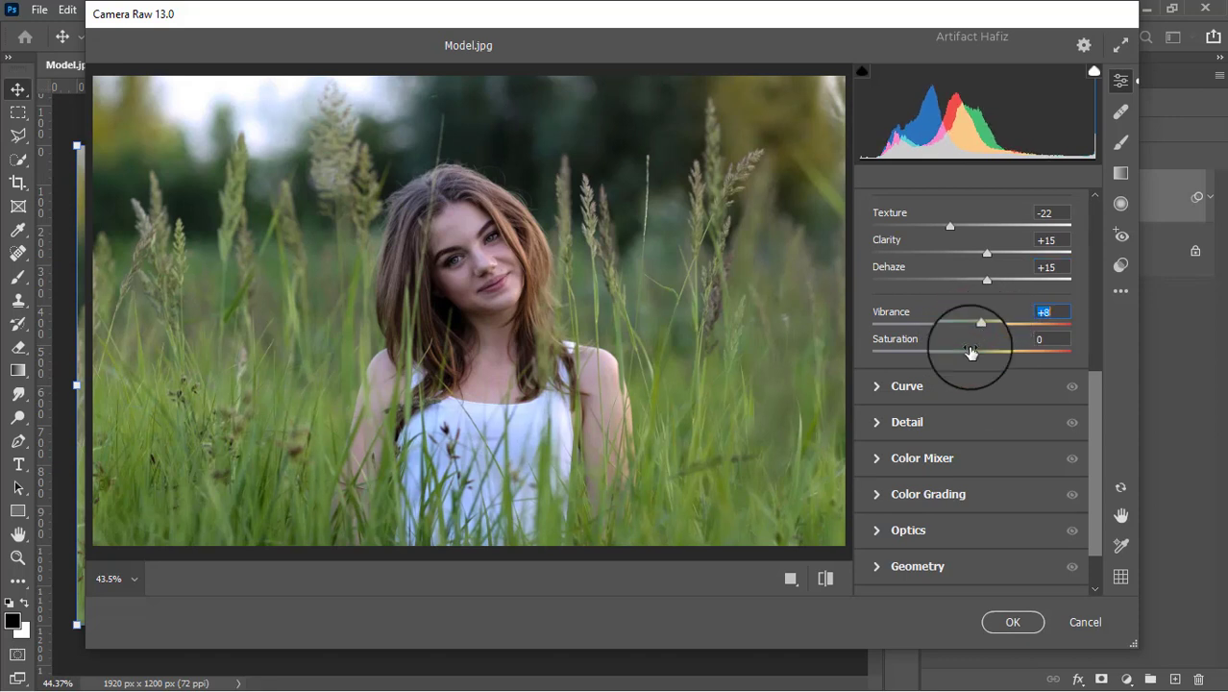
- Add a point-curve S-curve: dip the shadow point and lift the 189 highlight point to 197
click(877, 387)
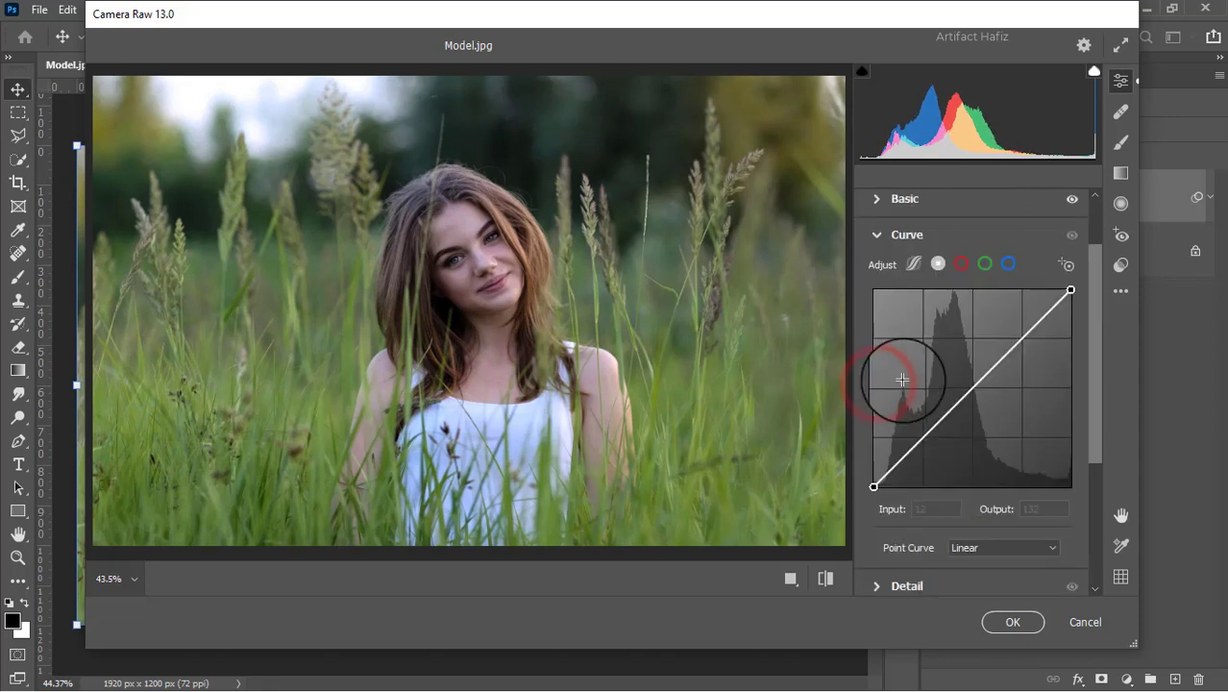
click(920, 438)
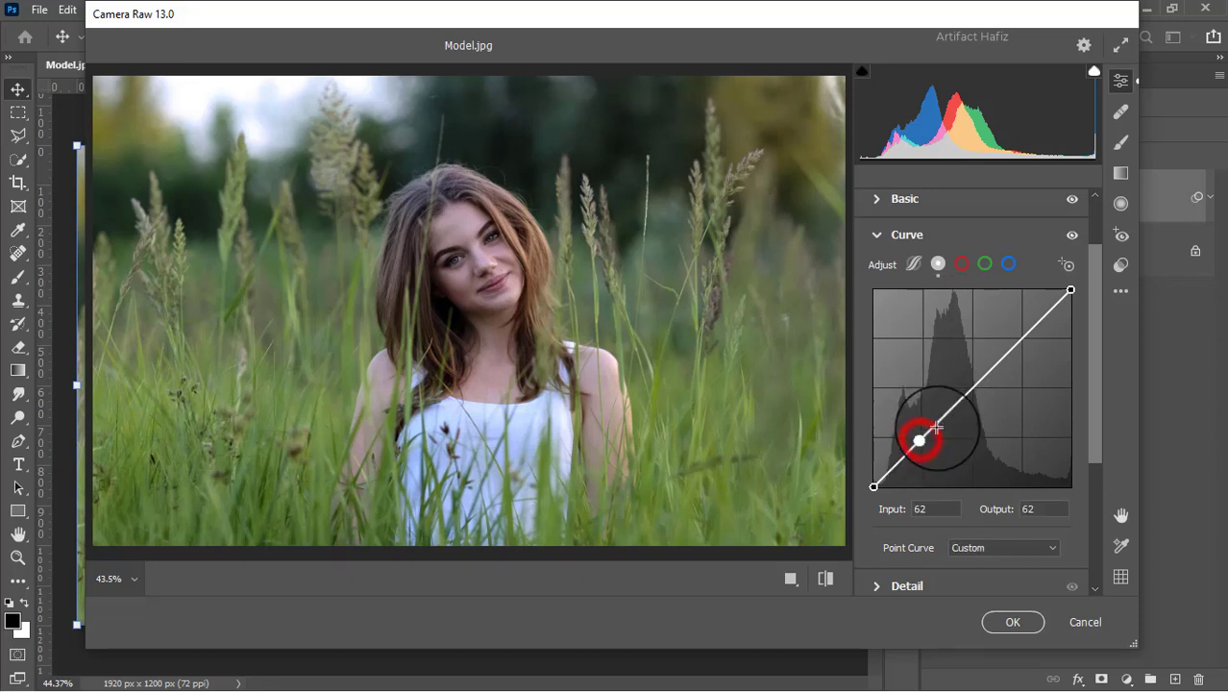
click(1021, 340)
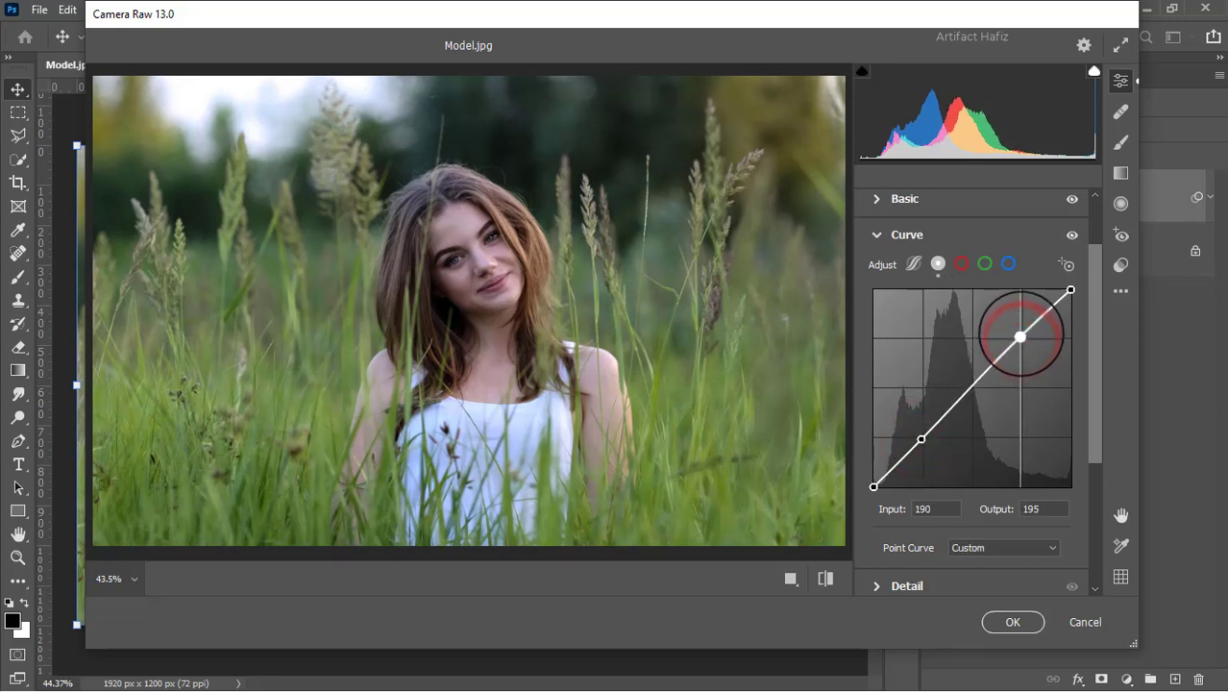
drag(921, 438, 924, 441)
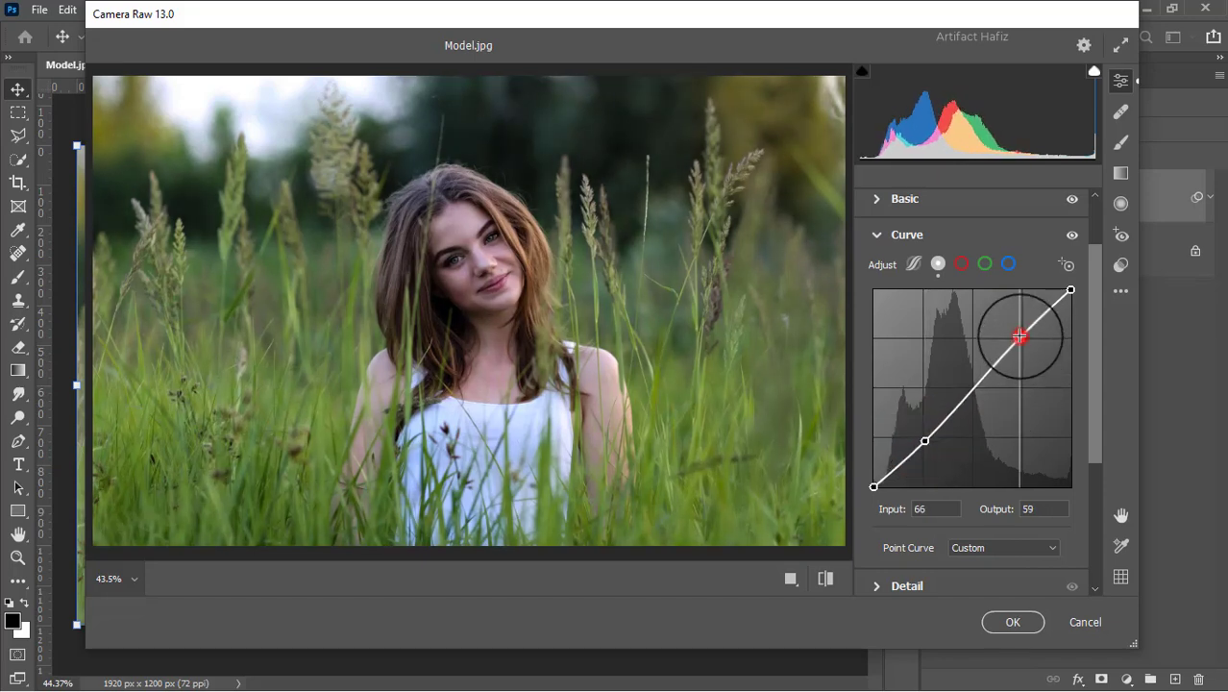
drag(1021, 337, 1020, 334)
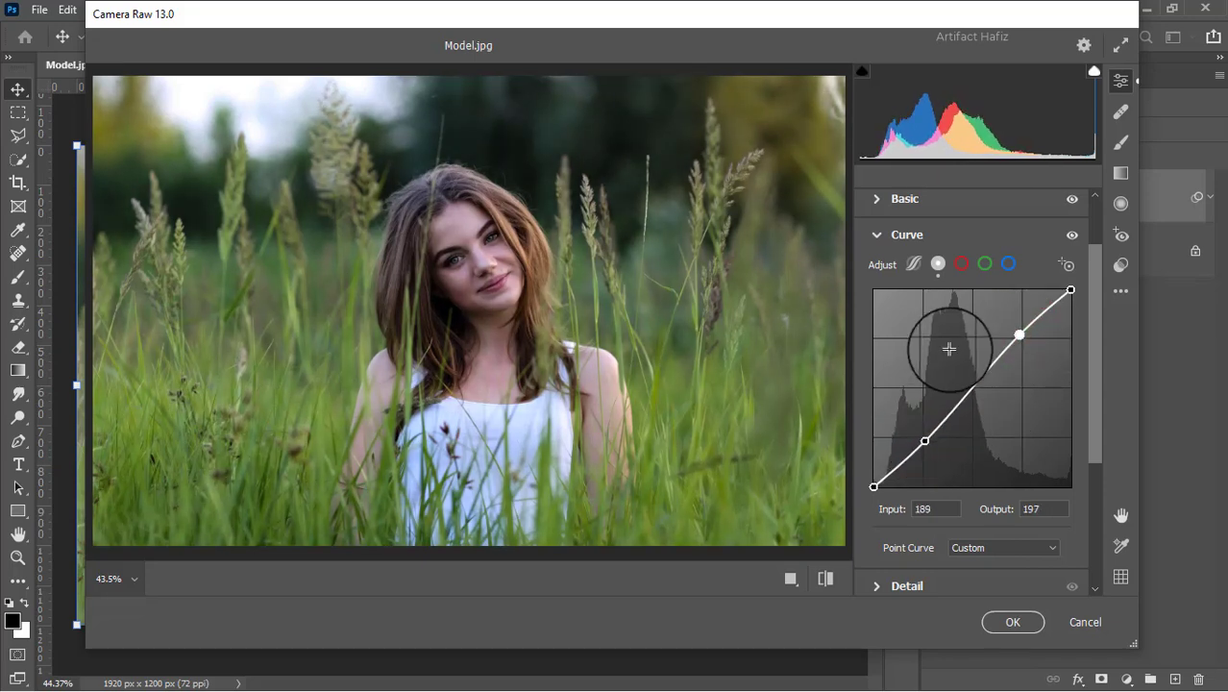
scroll(976, 291, down, 3)
scroll(922, 336, down, 2)
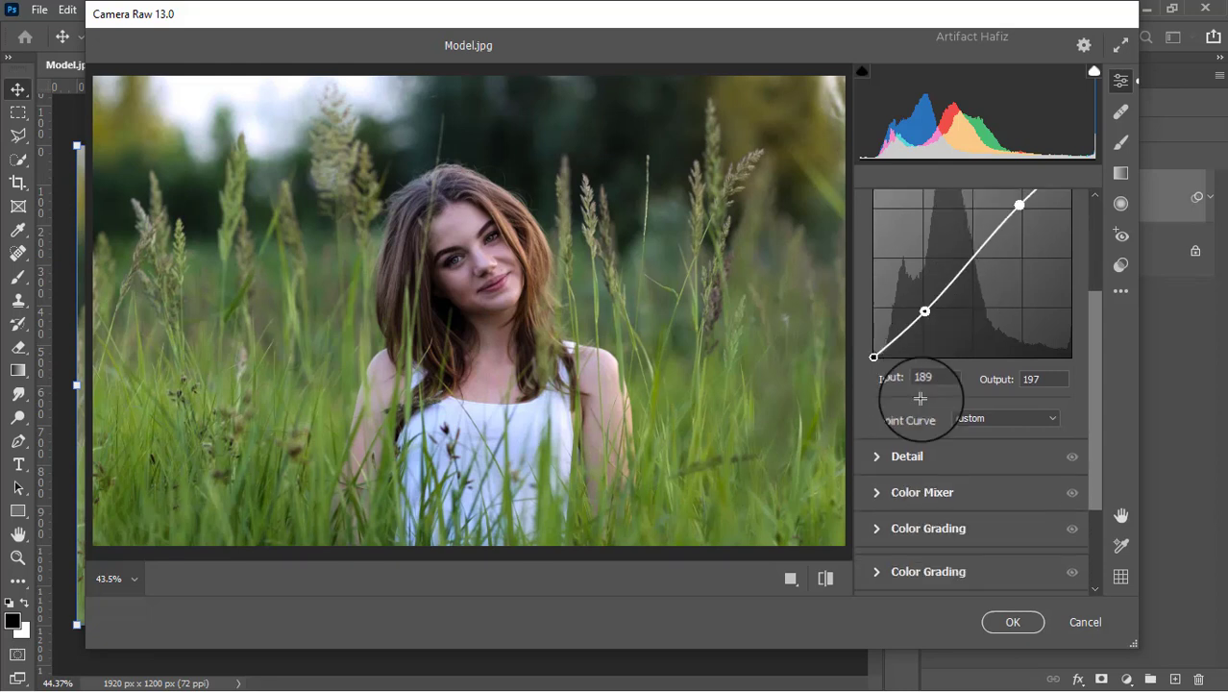
- In Detail, set Noise Reduction to 10, keeping Sharpening 15 and Color Noise Reduction 0
click(882, 458)
mouse_move(873, 426)
mouse_down()
mouse_move(889, 428)
mouse_move(894, 392)
mouse_up()
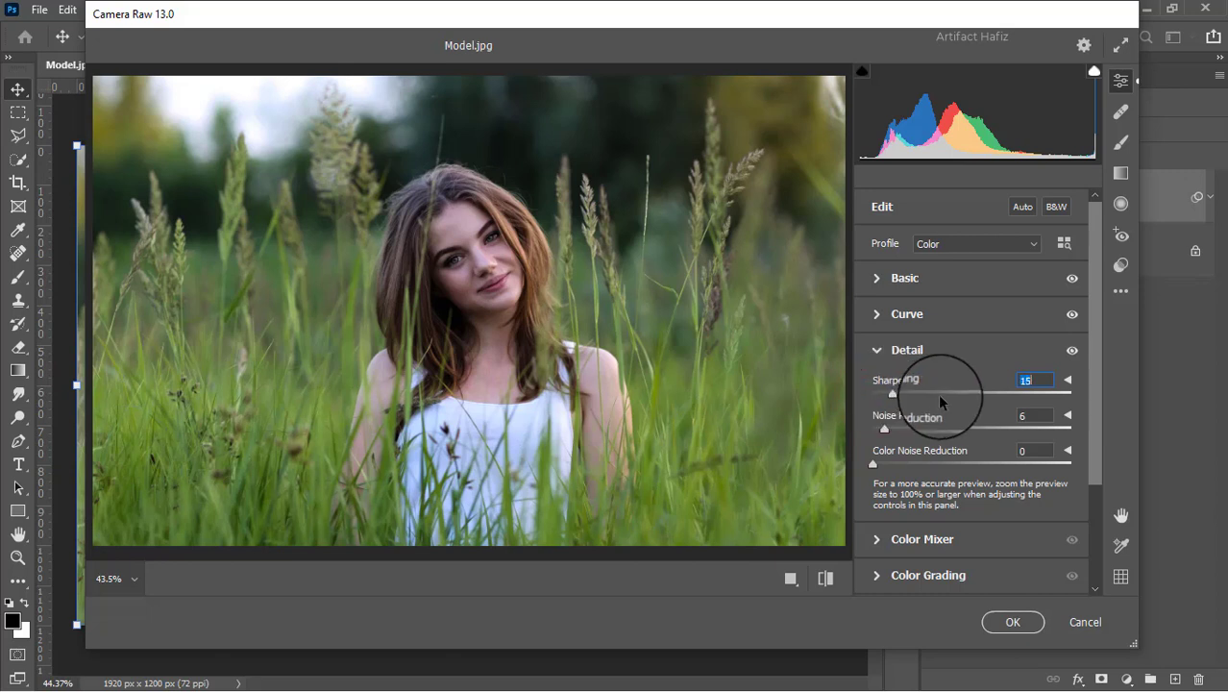
scroll(922, 385, down, 2)
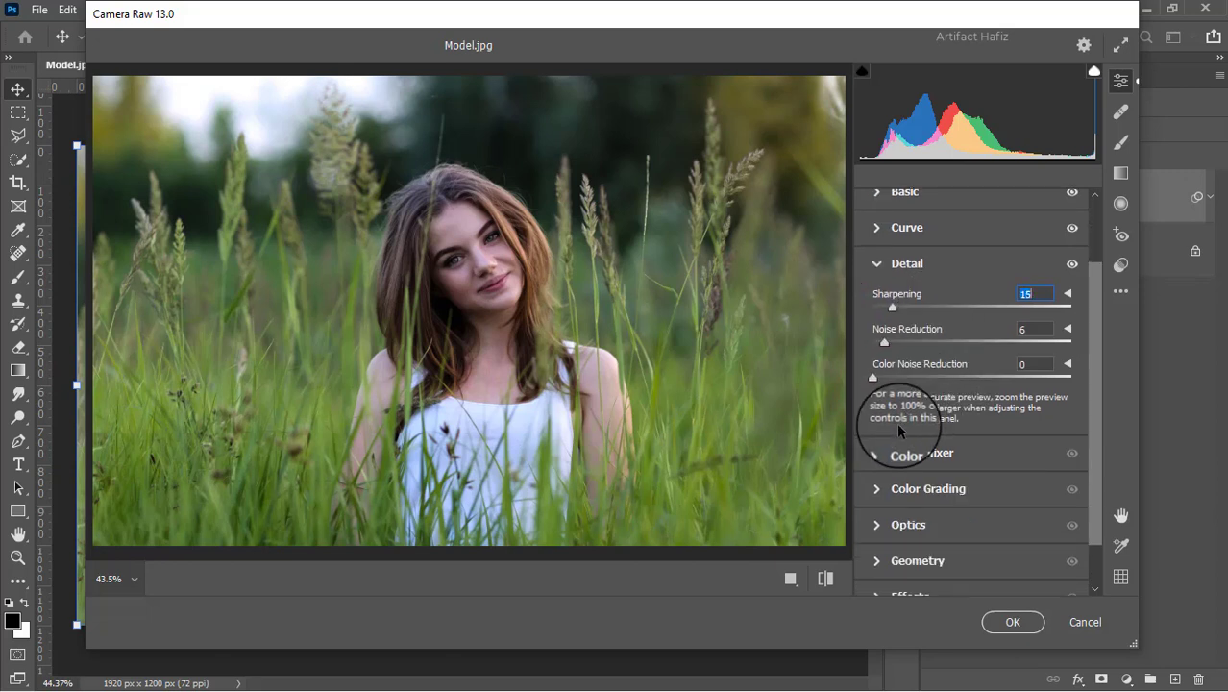
click(885, 341)
drag(886, 341, 893, 342)
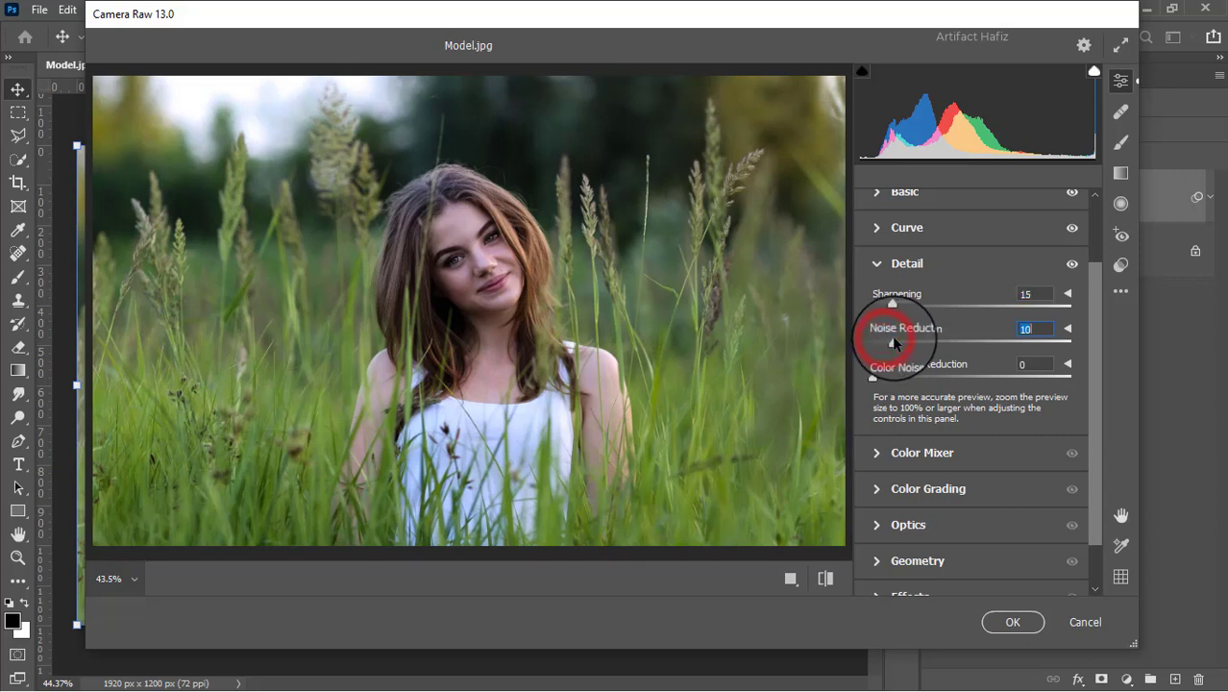
scroll(897, 382, down, 1)
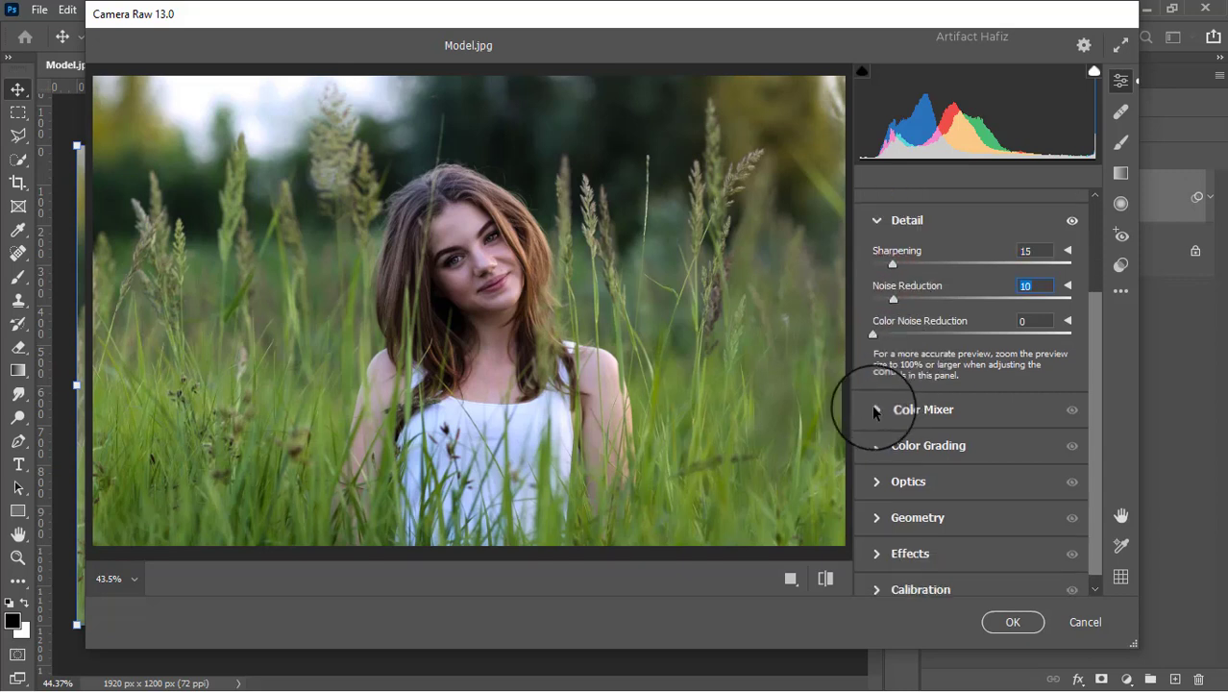
- Set HSL saturation: Reds -16, Oranges -21, Yellows -61, Greens -55, Aquas +2, Blues -25, Purples/Magentas +6
click(875, 412)
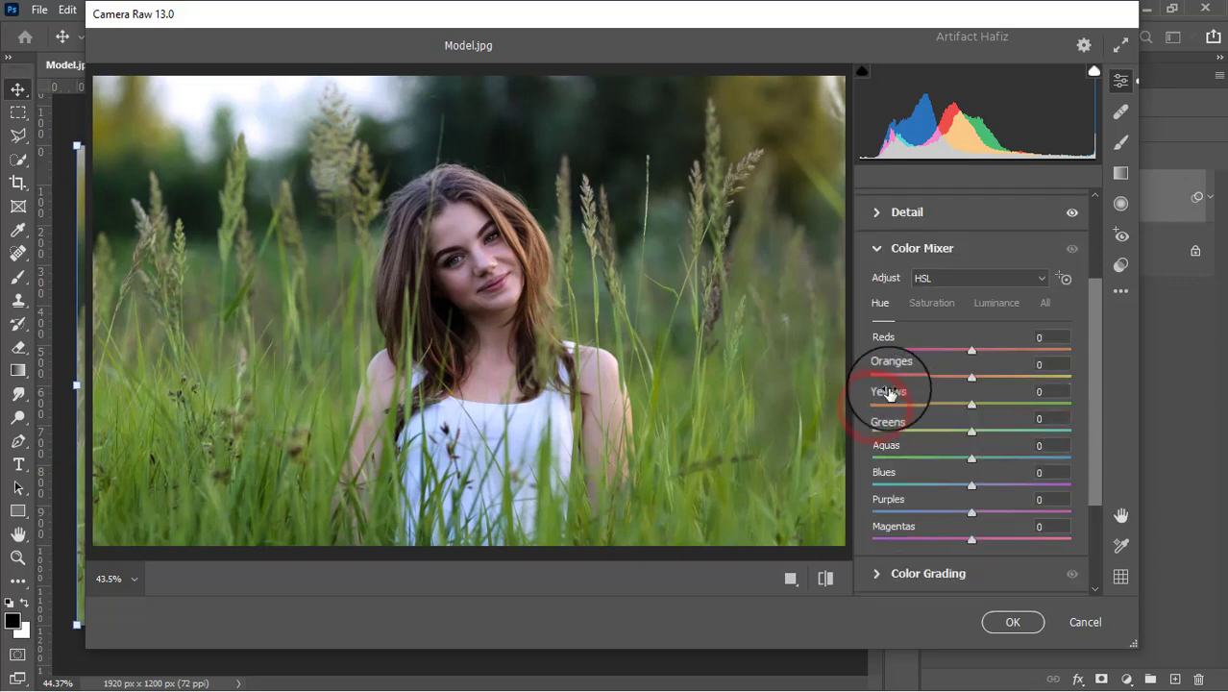
click(931, 302)
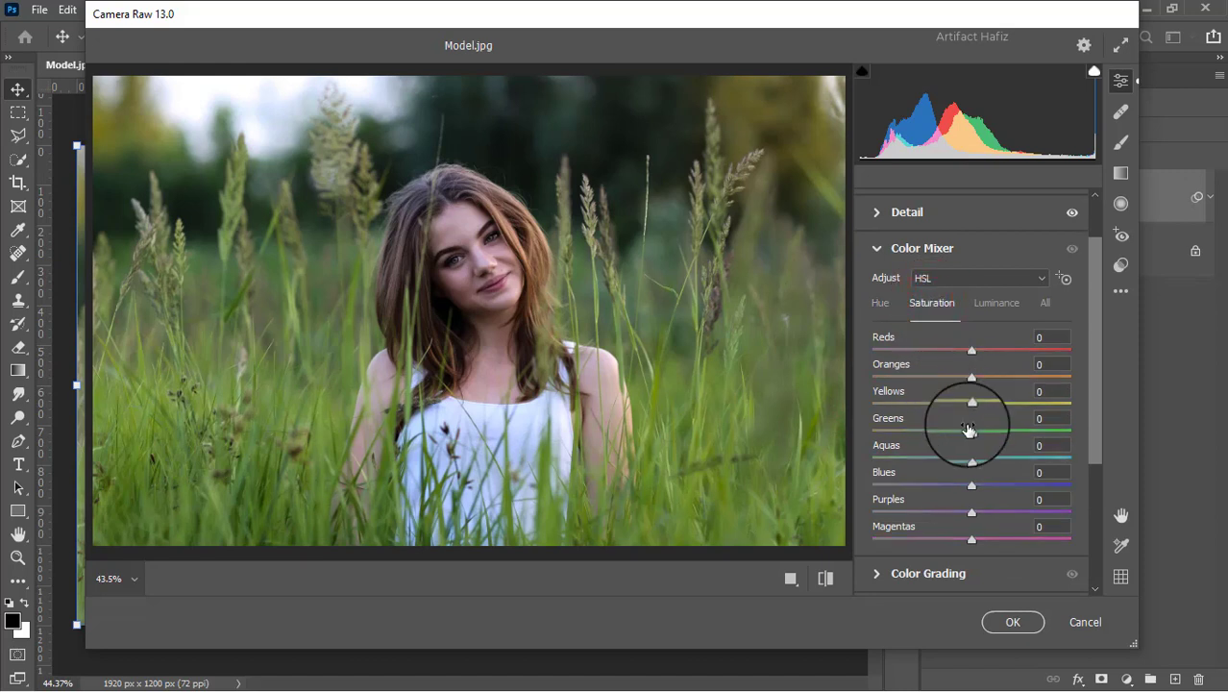
drag(971, 408, 883, 413)
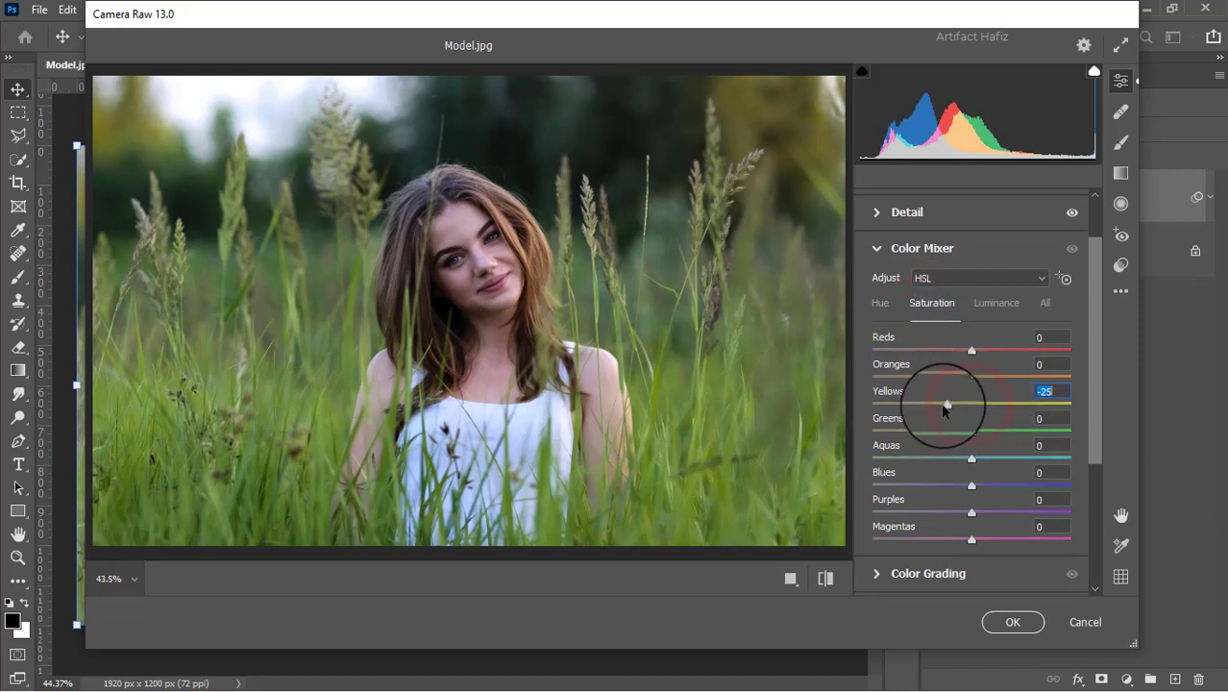
mouse_move(971, 430)
mouse_down()
mouse_move(903, 434)
mouse_move(916, 408)
mouse_move(938, 460)
mouse_move(973, 458)
mouse_move(924, 476)
mouse_move(946, 471)
mouse_up()
click(972, 459)
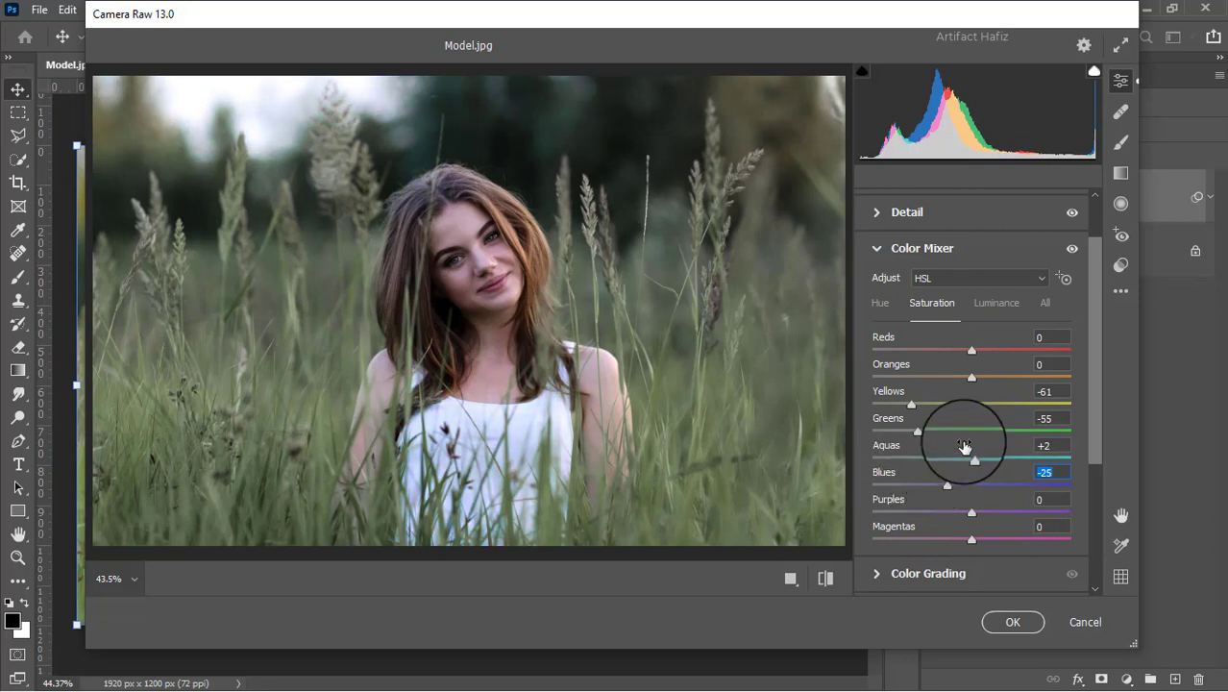
drag(971, 510, 978, 540)
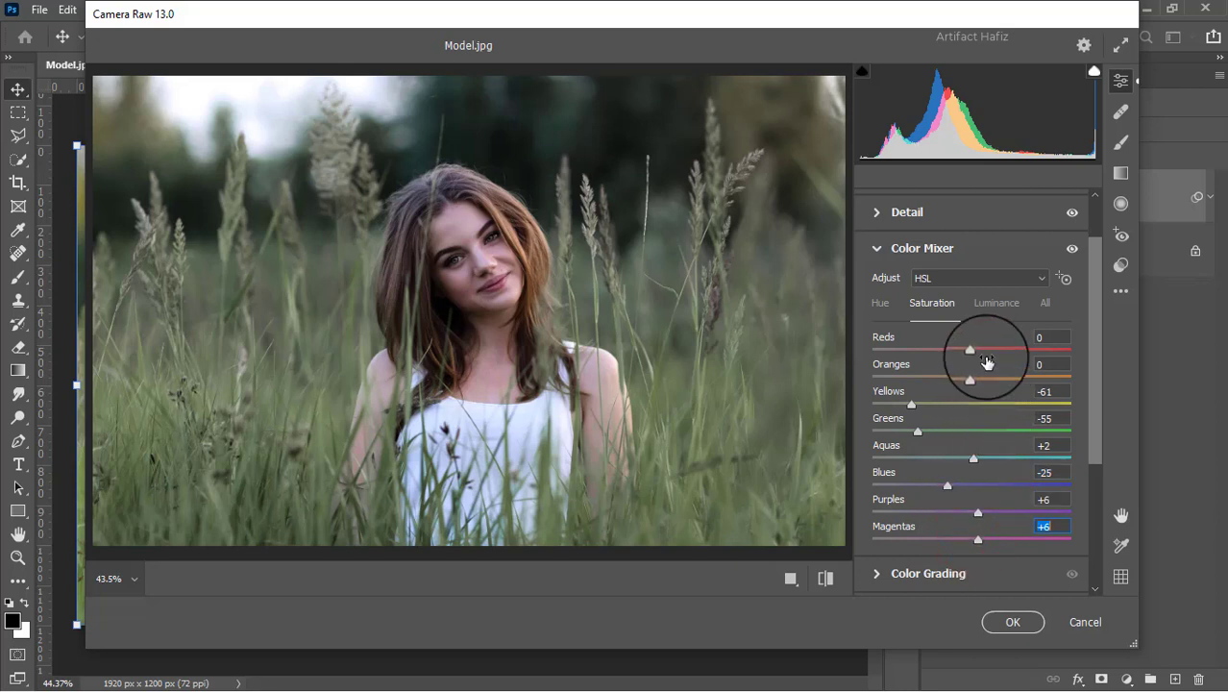
mouse_move(972, 376)
mouse_down()
mouse_move(996, 379)
mouse_move(954, 412)
mouse_up()
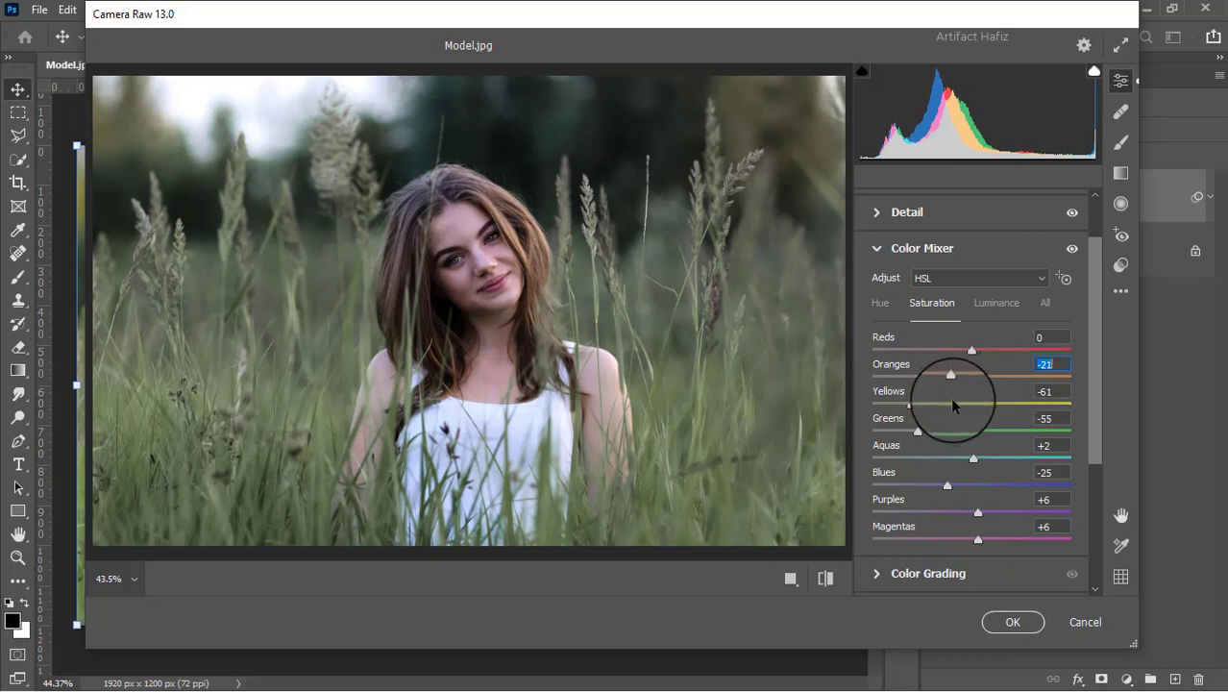
mouse_move(972, 349)
mouse_down()
mouse_move(1019, 348)
mouse_move(955, 359)
mouse_up()
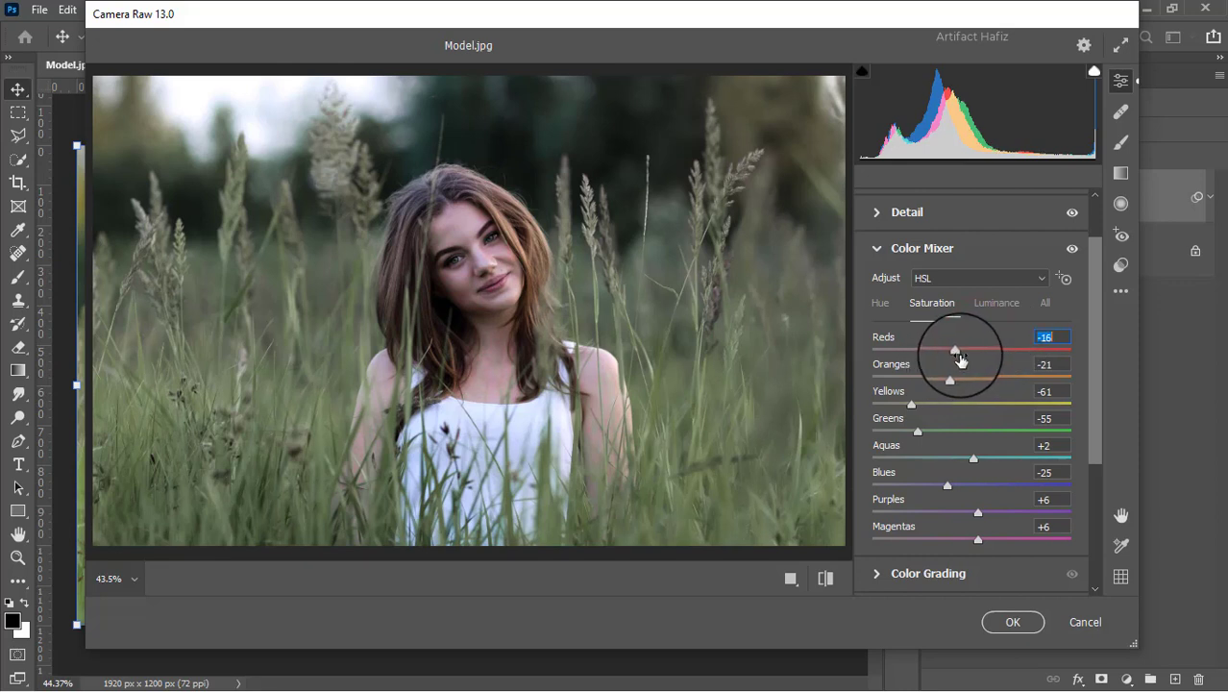
- Set HSL luminance to Oranges +6, Yellows +28, Greens +5, Aquas -17 and Blues -15
click(996, 303)
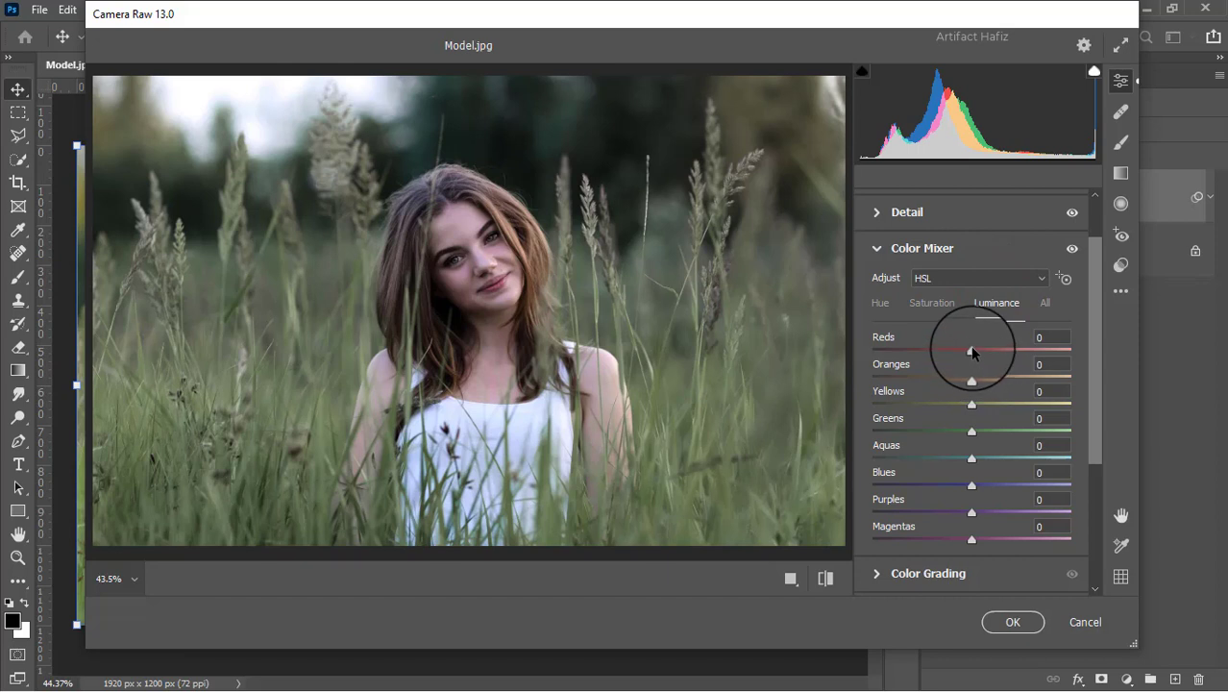
mouse_move(970, 346)
mouse_down()
mouse_move(1010, 349)
mouse_move(973, 360)
mouse_up()
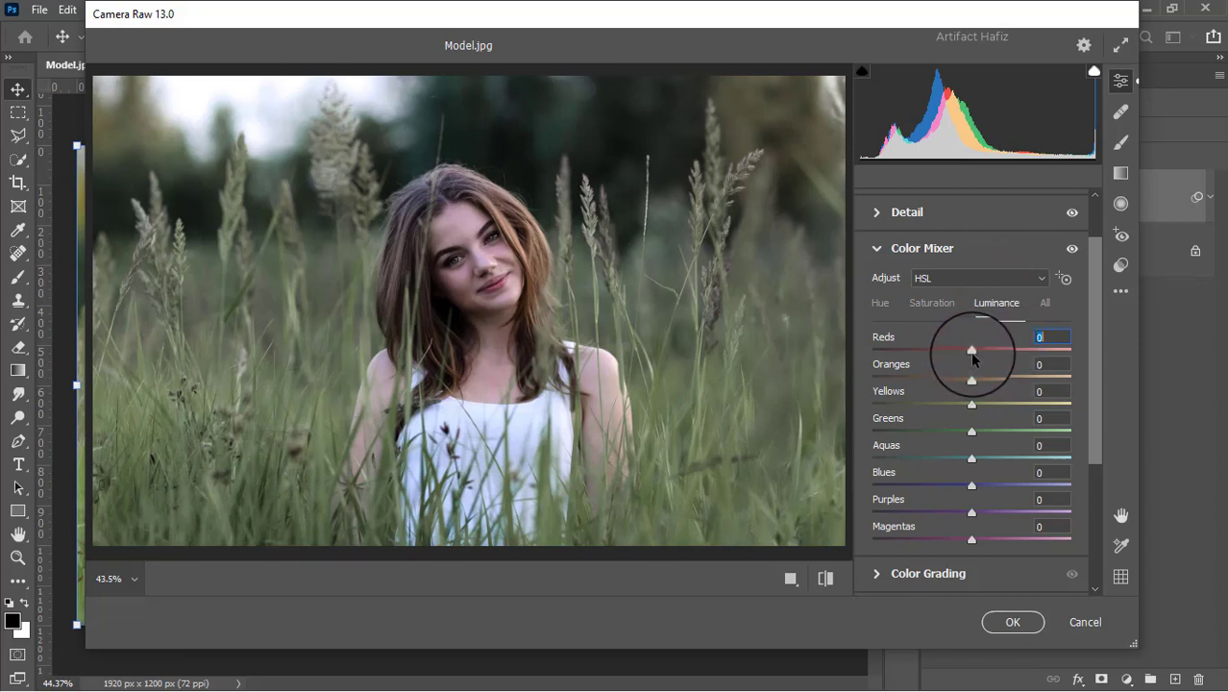
drag(1009, 379, 980, 396)
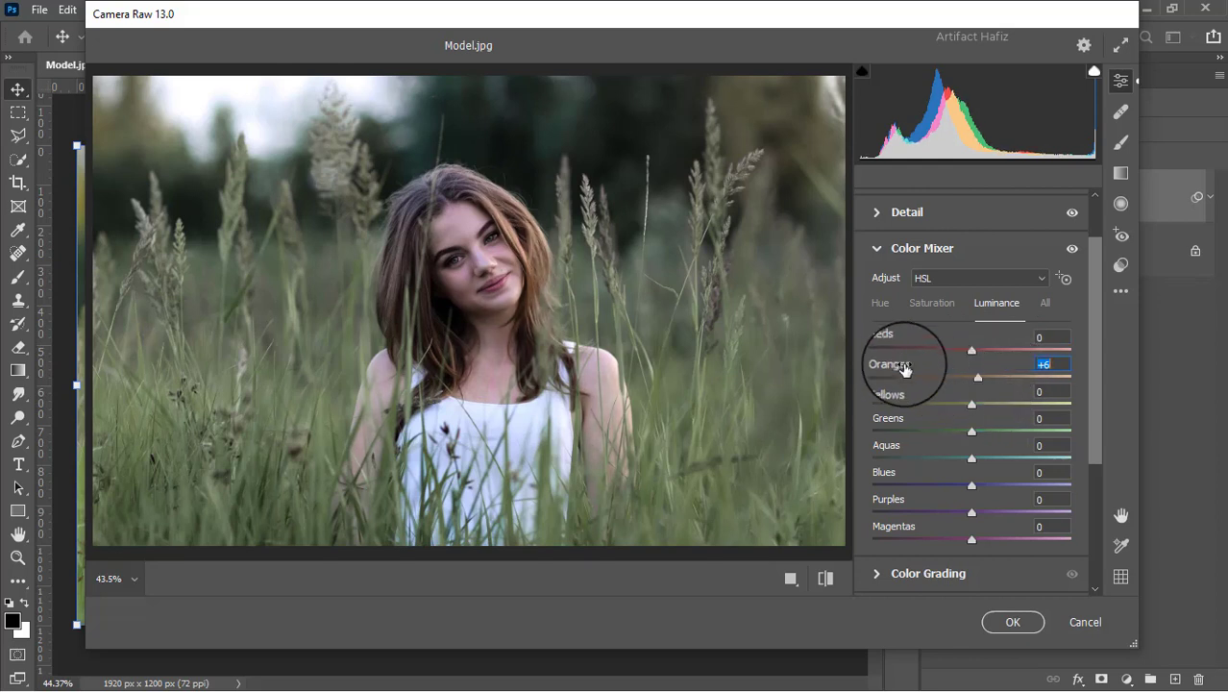
mouse_move(968, 453)
mouse_down()
mouse_move(957, 460)
mouse_move(942, 433)
mouse_move(1000, 431)
mouse_move(975, 432)
mouse_move(953, 403)
mouse_move(998, 404)
mouse_up()
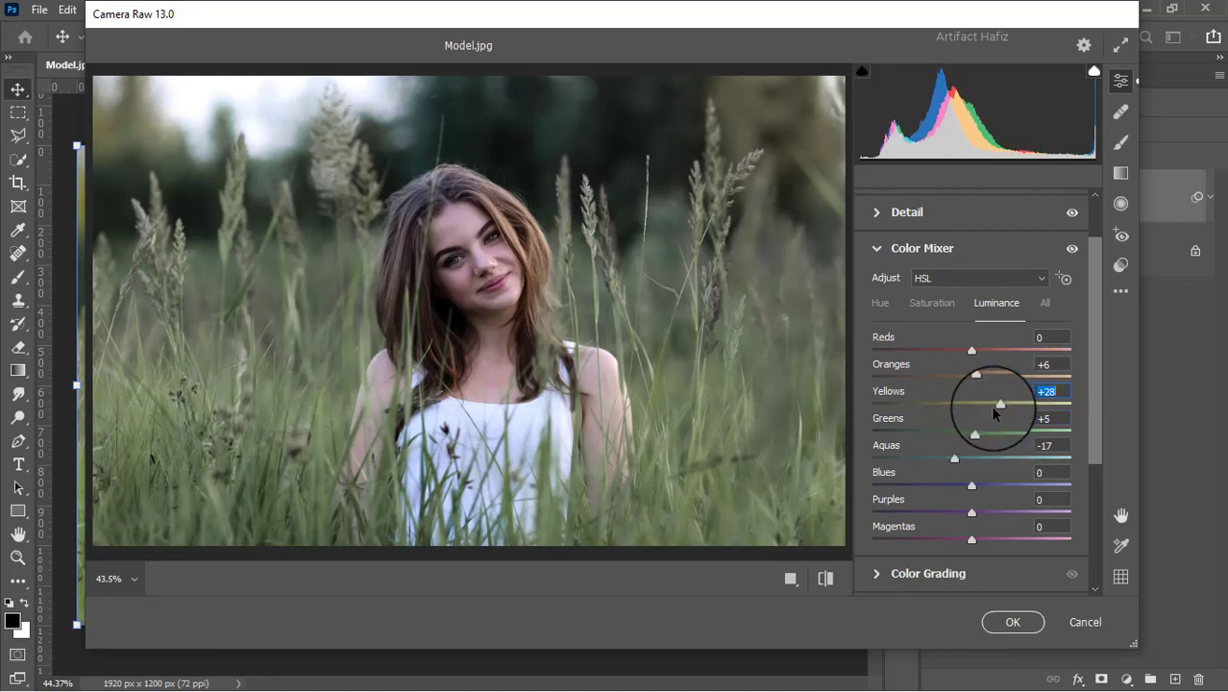
mouse_move(971, 485)
mouse_down()
mouse_move(960, 489)
mouse_move(967, 499)
mouse_move(955, 494)
mouse_up()
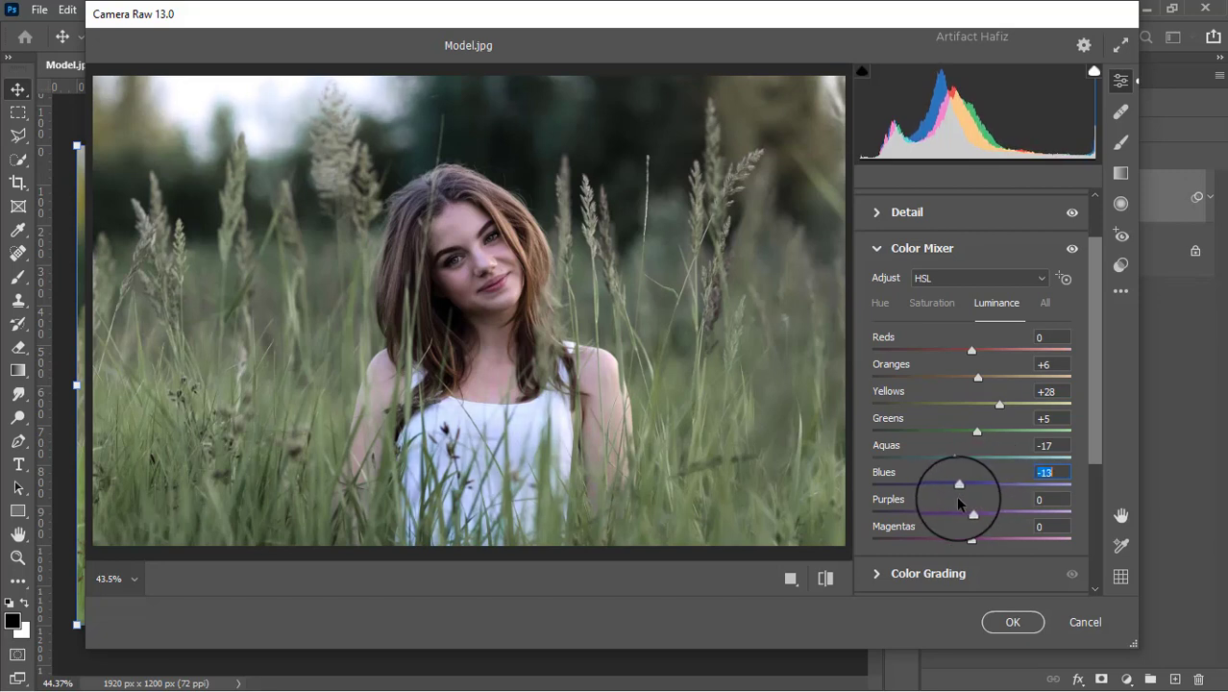
- Set HSL hue to Yellows -40, Greens +25, Aquas -39 and Blues -35
click(881, 303)
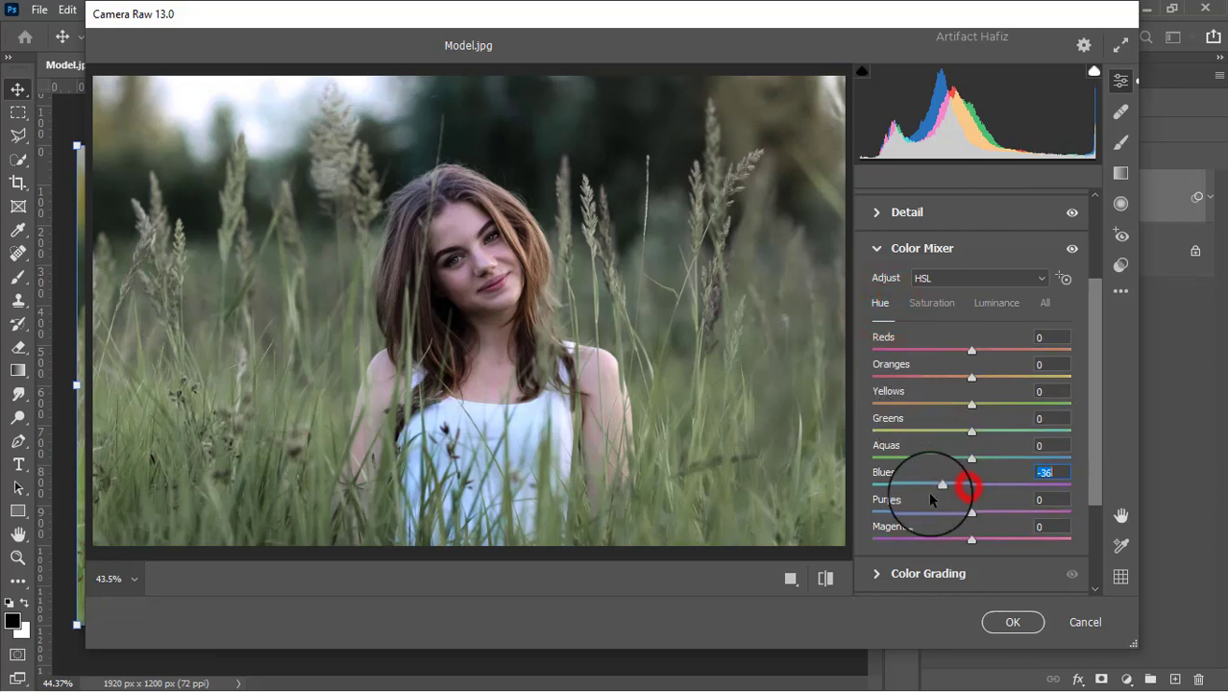
mouse_move(971, 488)
mouse_down()
mouse_move(938, 487)
mouse_move(933, 459)
mouse_move(931, 471)
mouse_up()
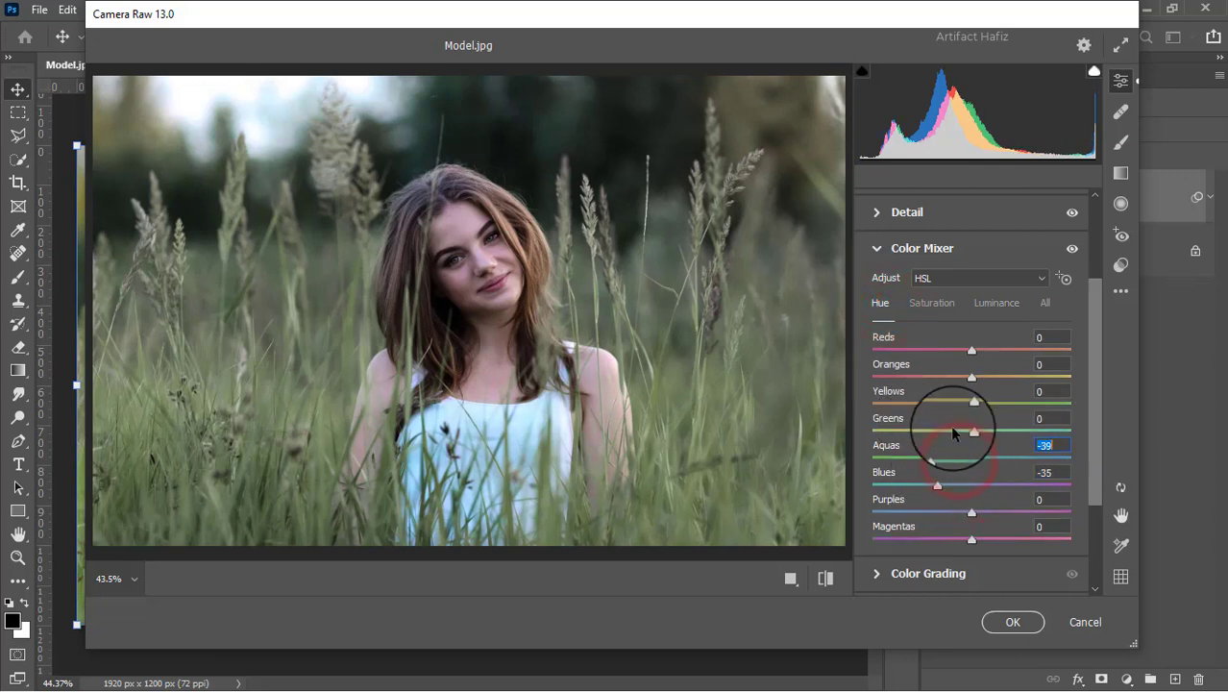
mouse_move(971, 431)
mouse_down()
mouse_move(1034, 430)
mouse_move(998, 432)
mouse_move(983, 404)
mouse_move(1023, 396)
mouse_move(935, 433)
mouse_up()
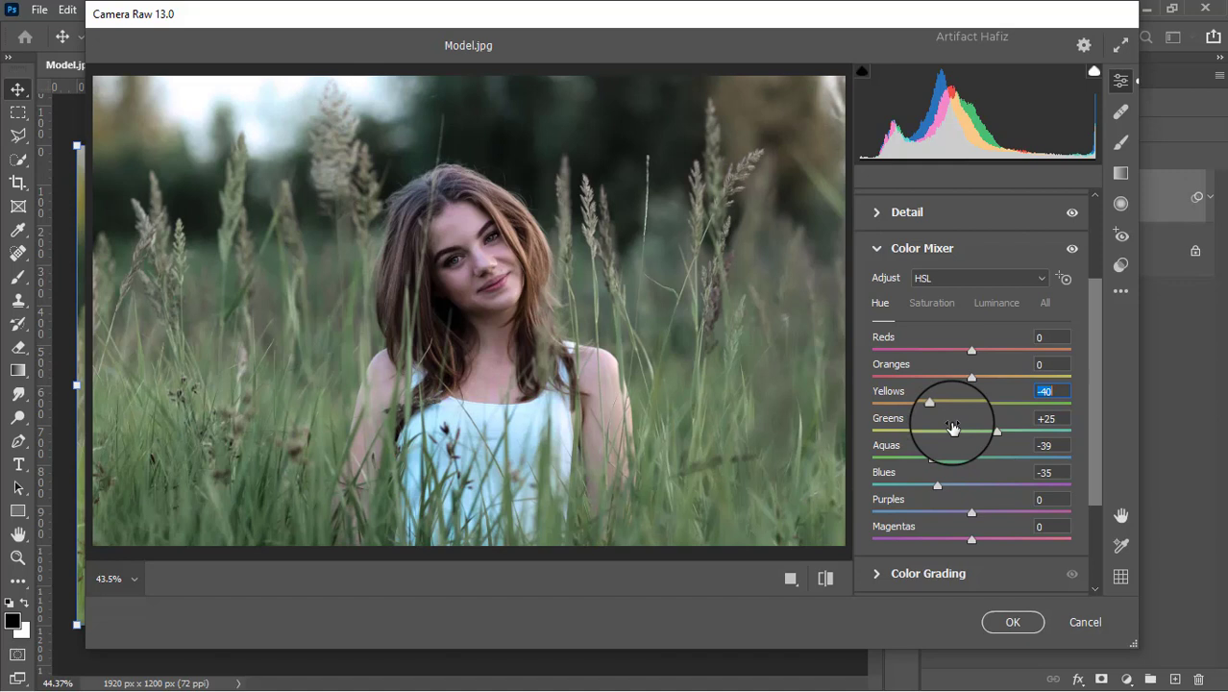
scroll(961, 394, down, 1)
scroll(961, 385, down, 1)
scroll(963, 389, down, 1)
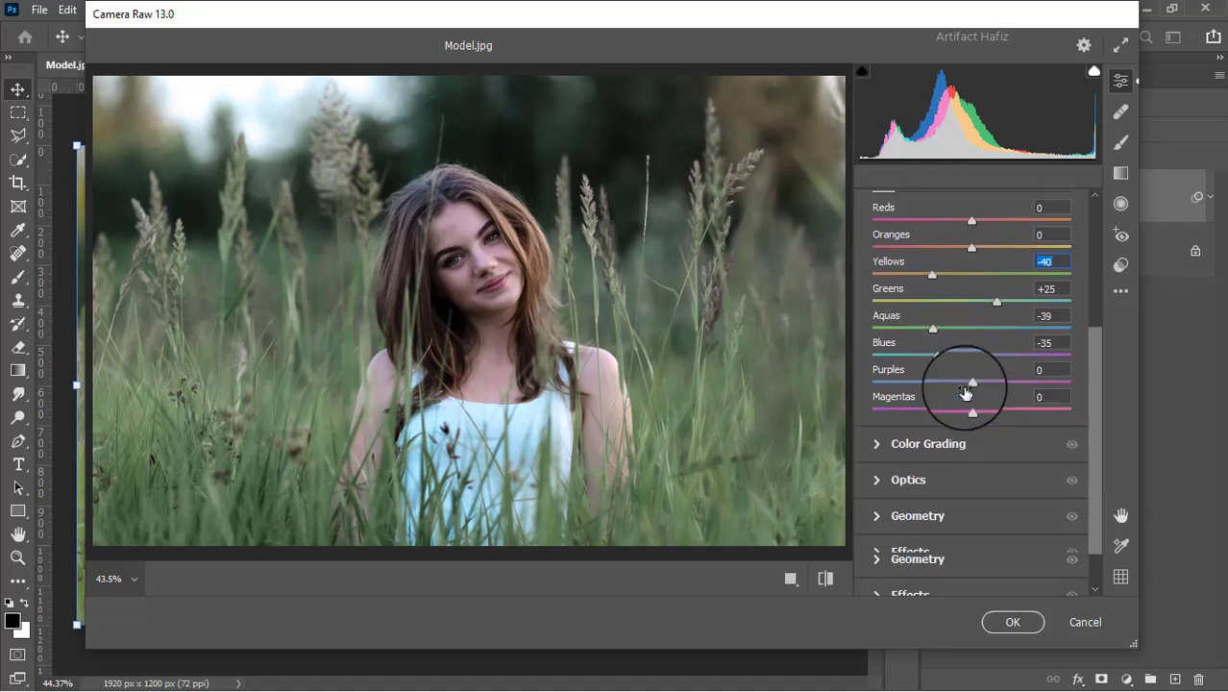
- In Color Grading, tint midtones green, shadows cool teal and highlights warm yellow-orange
click(875, 443)
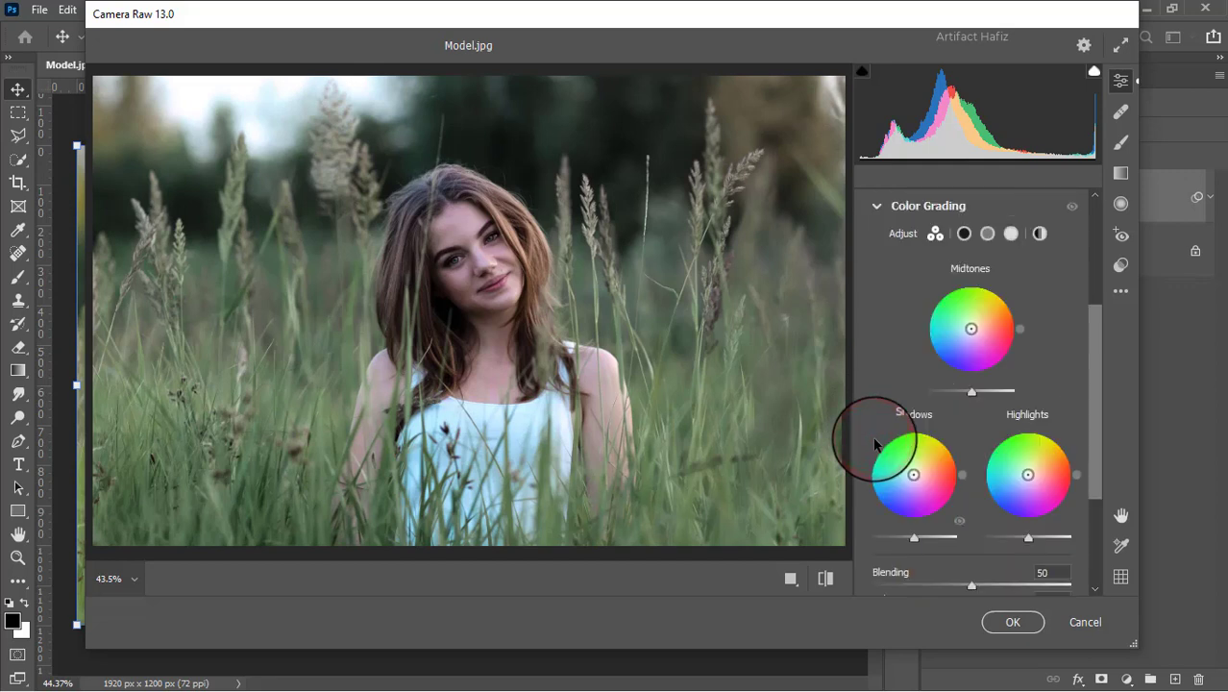
mouse_move(969, 326)
mouse_down()
mouse_move(958, 292)
mouse_move(927, 285)
mouse_move(940, 266)
mouse_up()
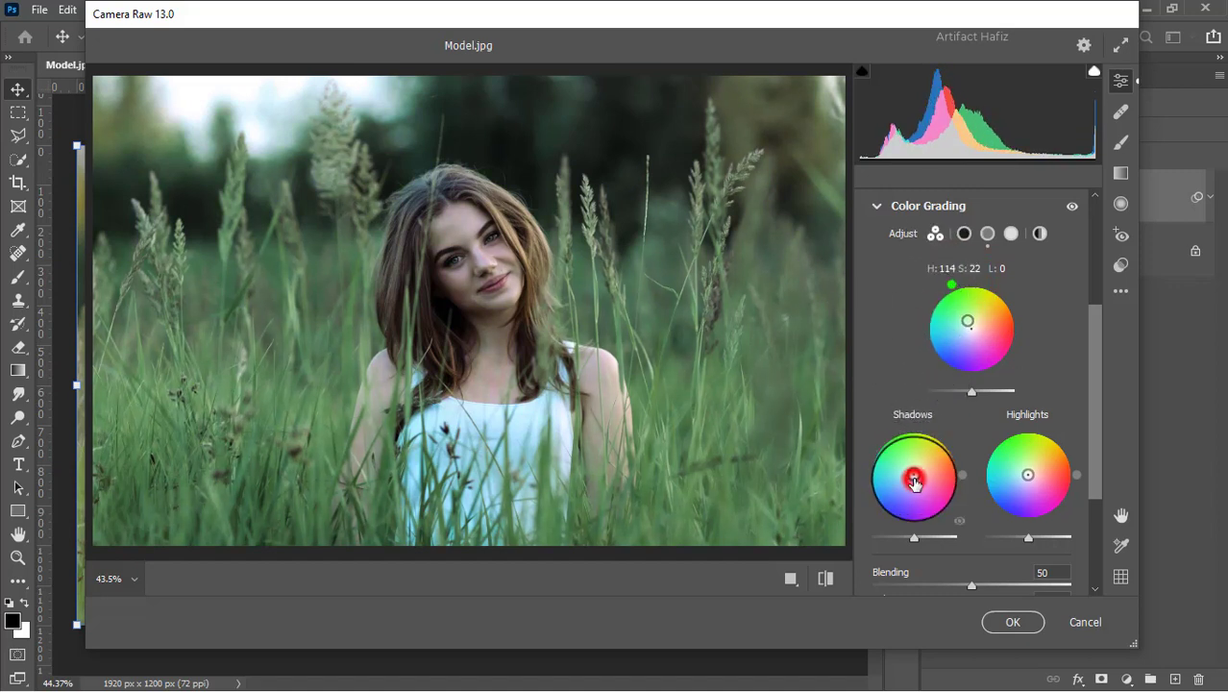
drag(914, 475, 913, 480)
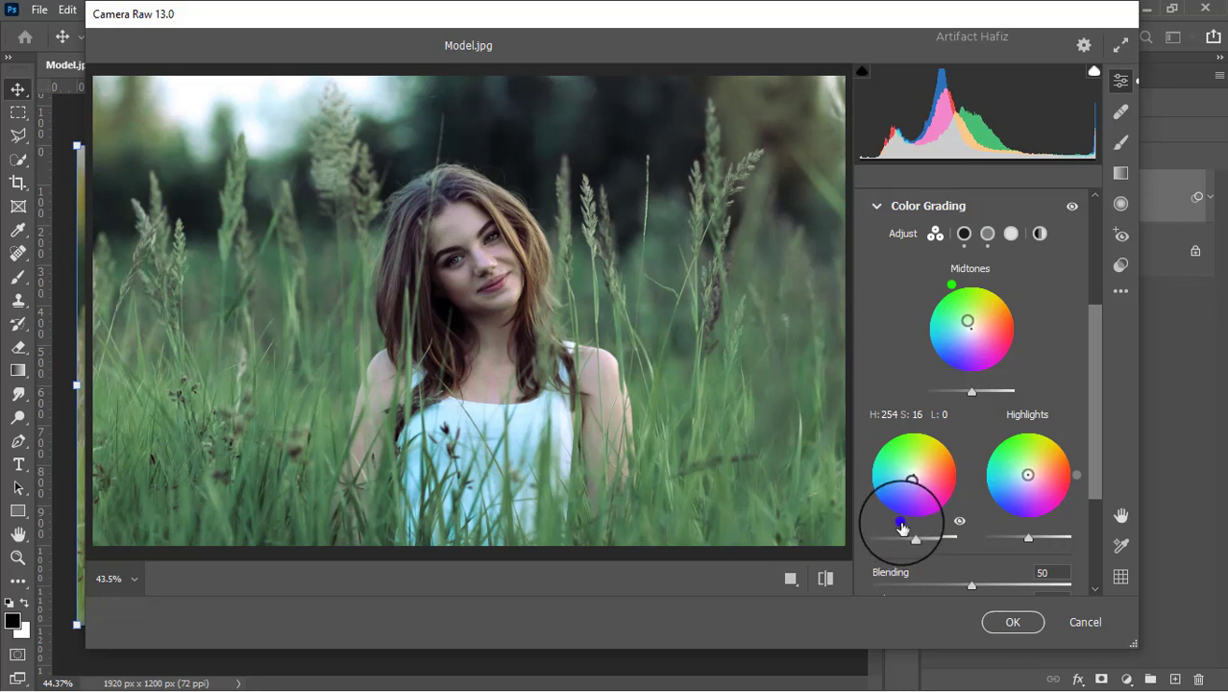
drag(902, 524, 833, 490)
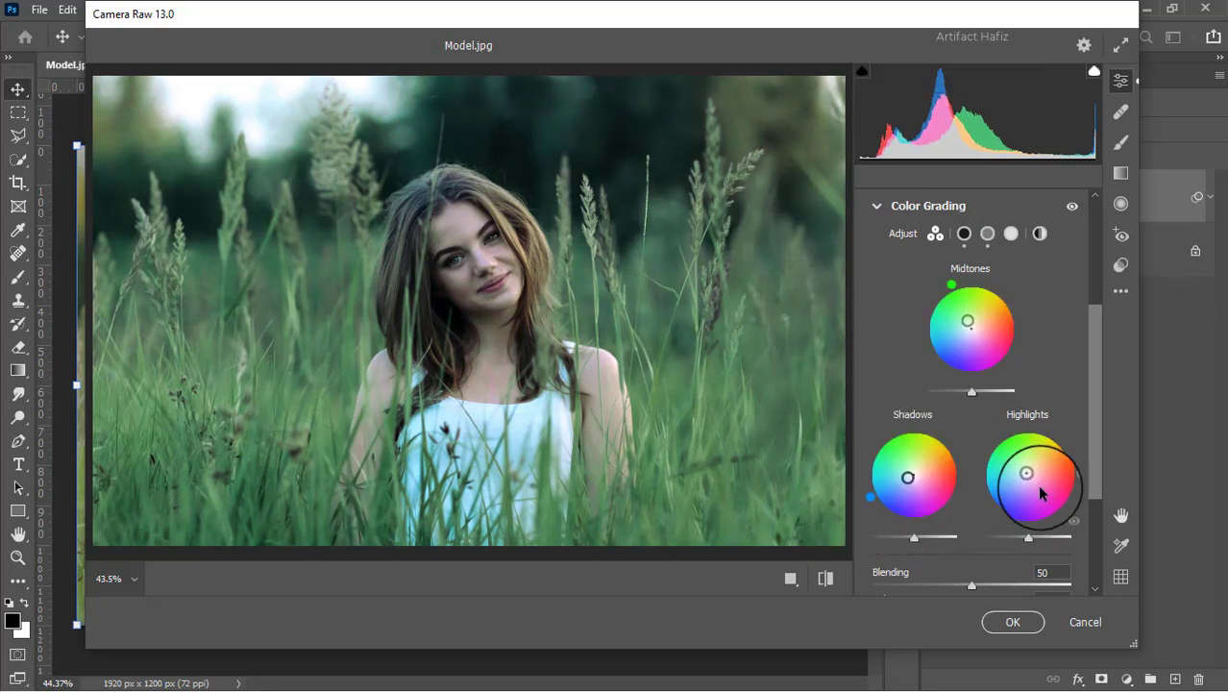
mouse_move(1029, 475)
mouse_down()
mouse_move(983, 429)
mouse_move(1074, 461)
mouse_up()
click(1055, 423)
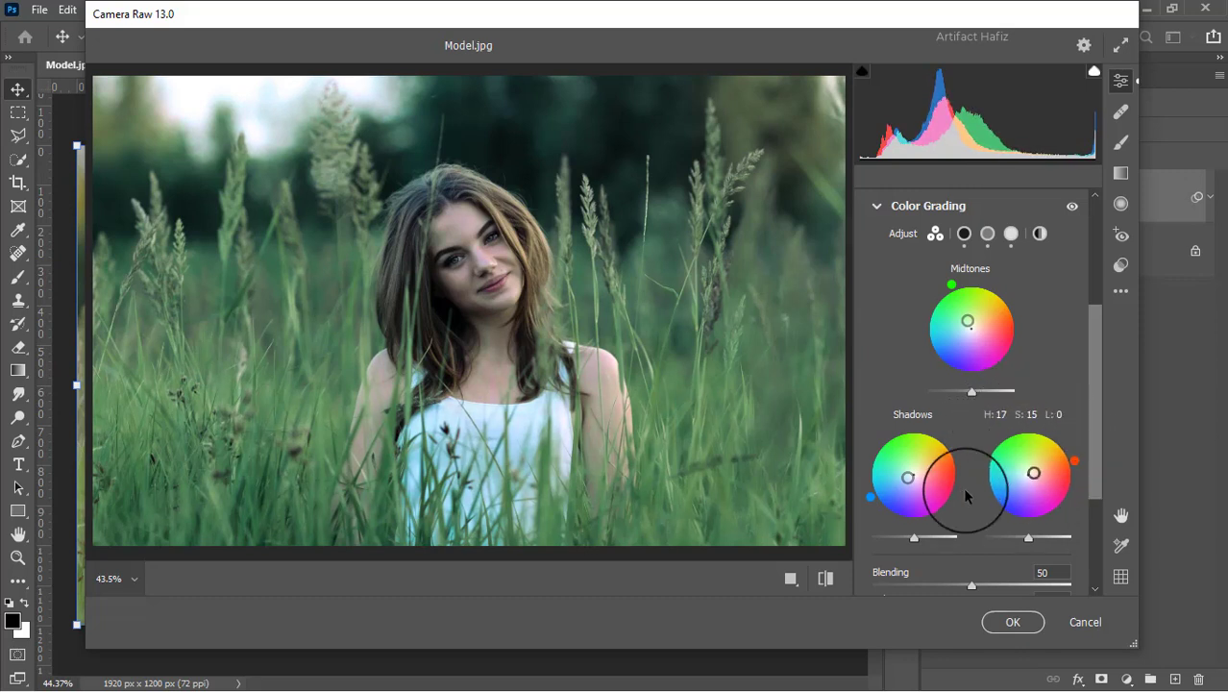
- Soften shadows to blue and settle midtones on a subtle teal-green, hue 155, saturation 9
drag(905, 485, 899, 489)
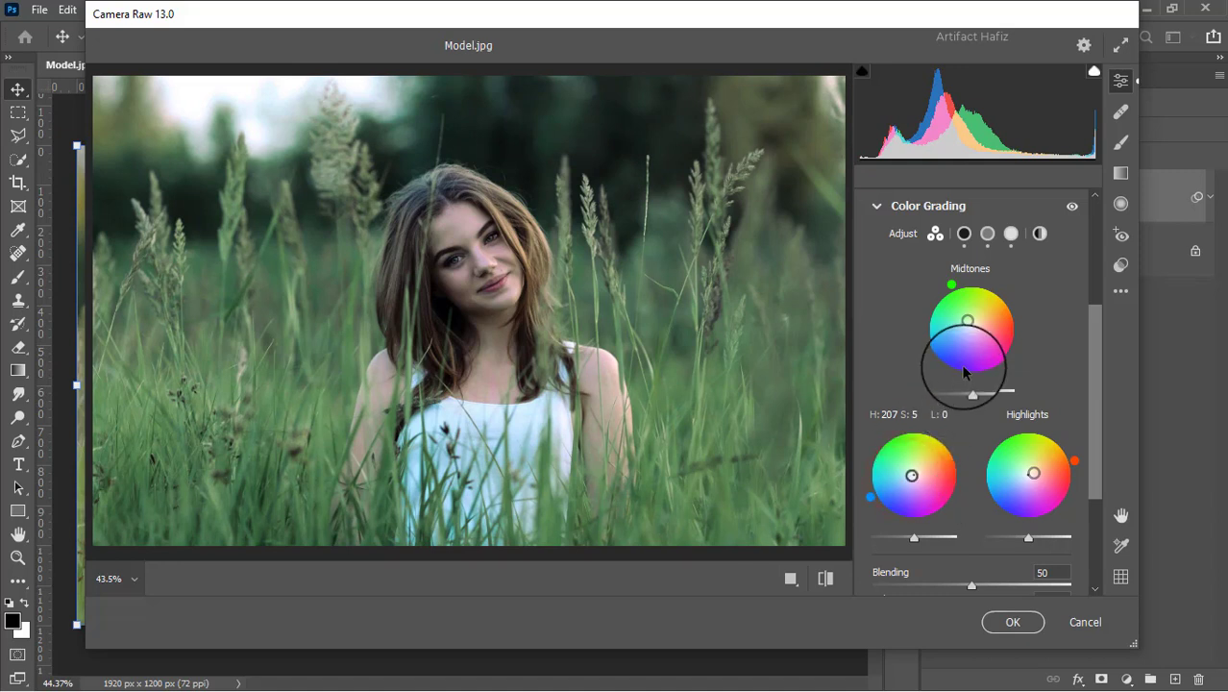
drag(968, 321, 970, 326)
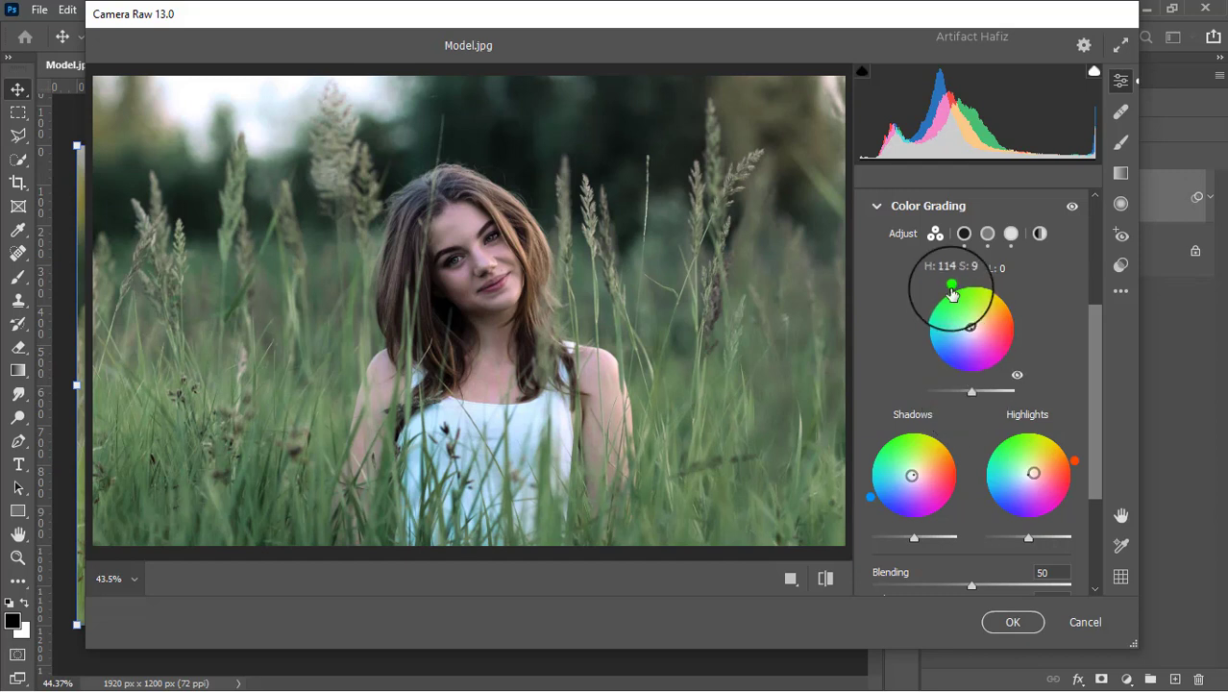
drag(952, 293, 919, 408)
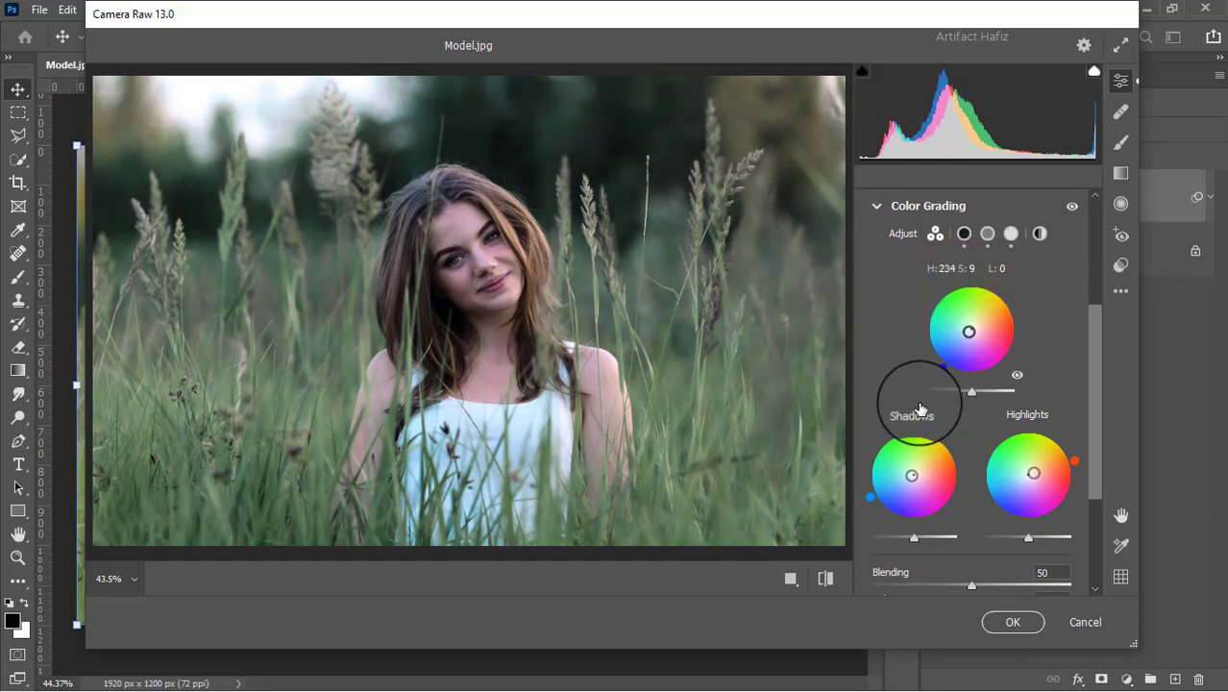
drag(928, 411, 872, 325)
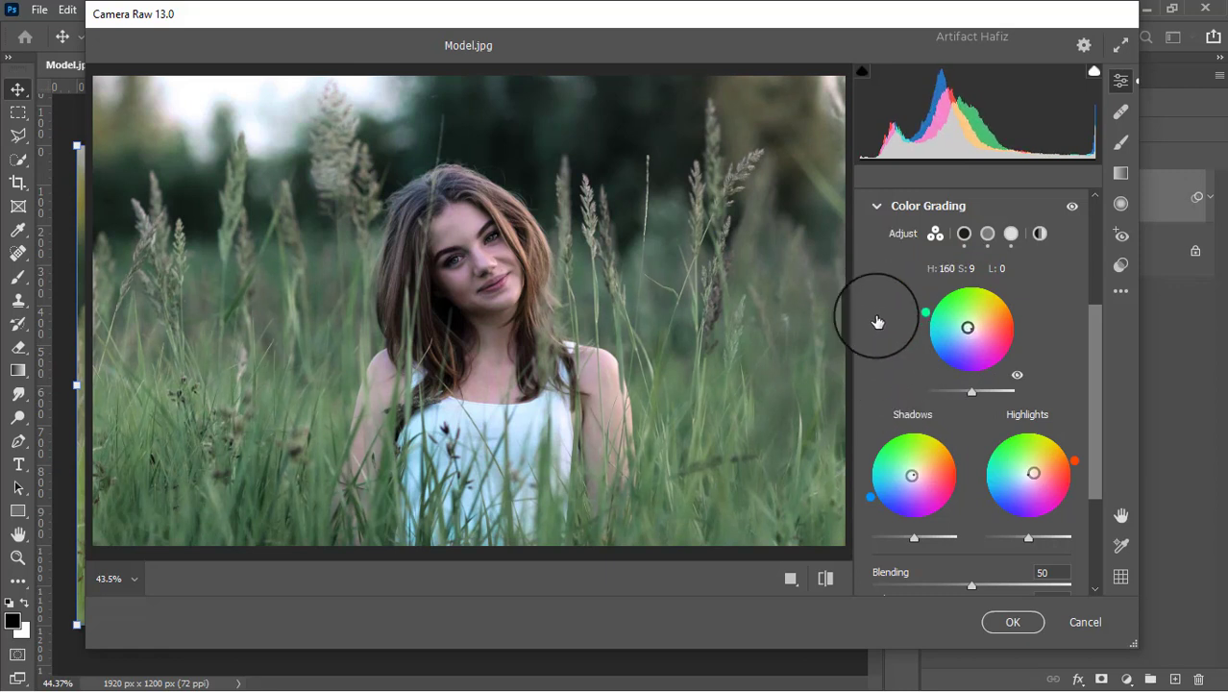
mouse_move(872, 324)
mouse_down()
mouse_move(893, 284)
mouse_move(887, 295)
mouse_up()
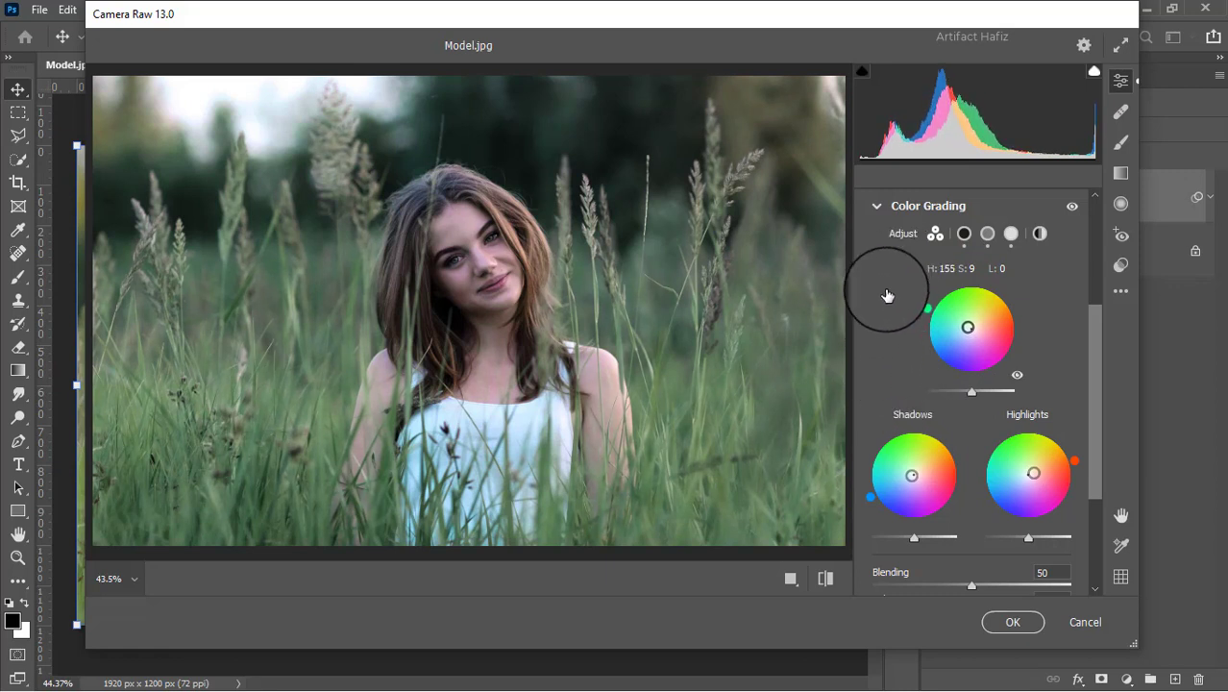
- Apply a -12 Effects vignette, Highlight Priority style, Roundness +62, Feather 100
scroll(947, 327, down, 3)
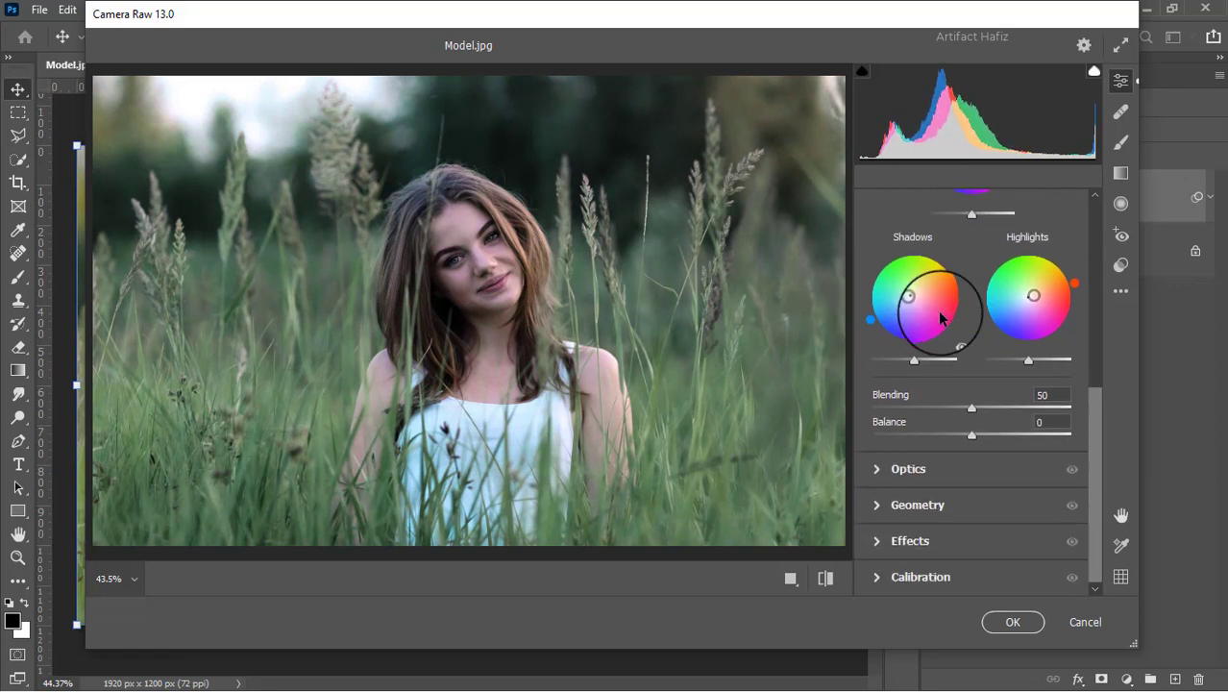
click(881, 540)
drag(969, 396, 951, 399)
mouse_move(971, 484)
mouse_down()
mouse_move(1022, 508)
mouse_move(1124, 507)
mouse_up()
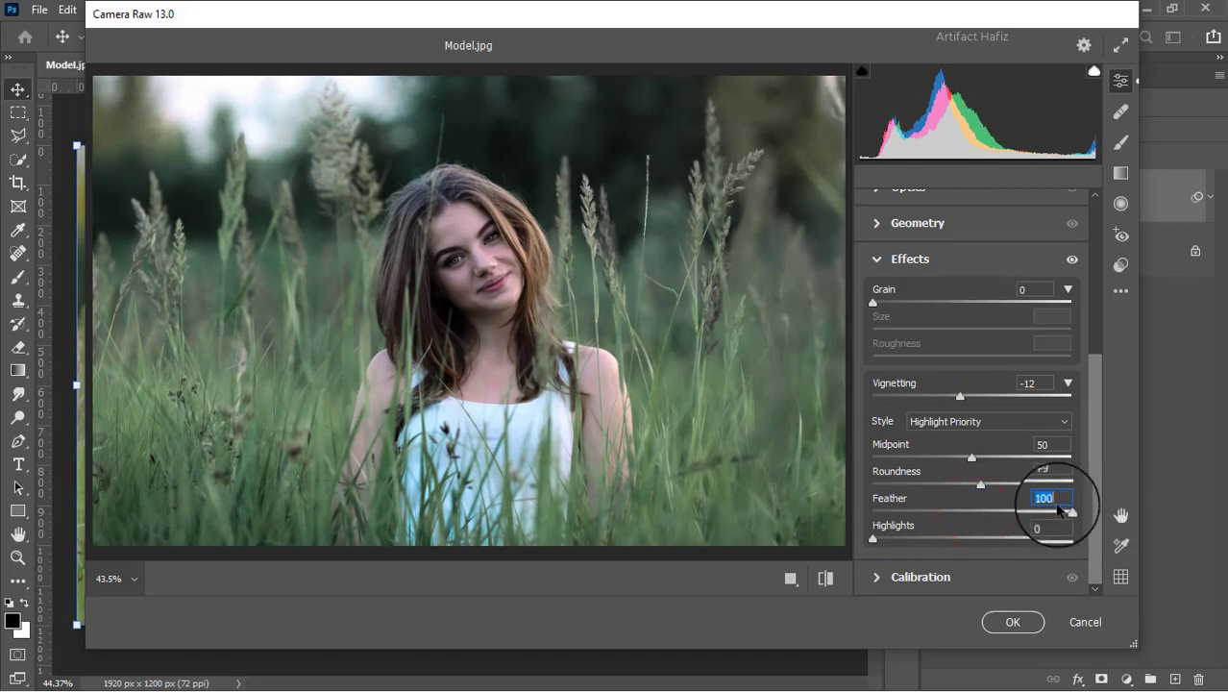
drag(978, 484, 1033, 484)
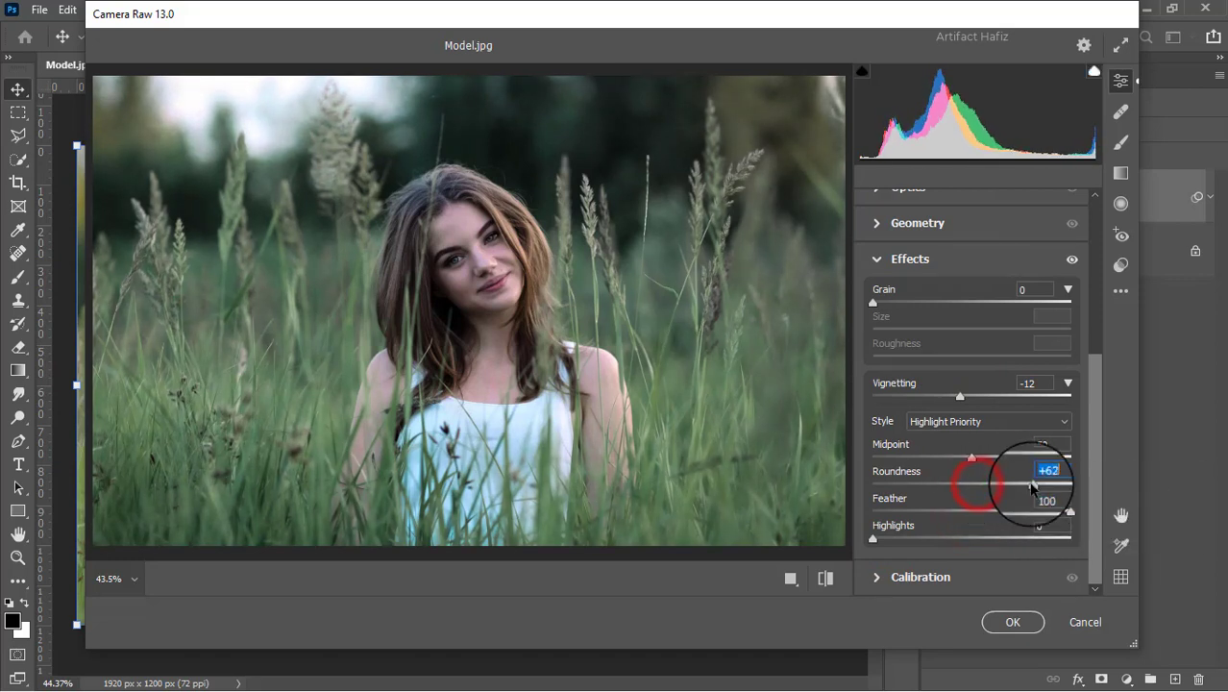
click(876, 578)
- Set Red Hue +24/Sat -13, Green Hue -21/Sat +18, Blue Sat +23, then commit the Camera Raw filter
drag(971, 387, 994, 387)
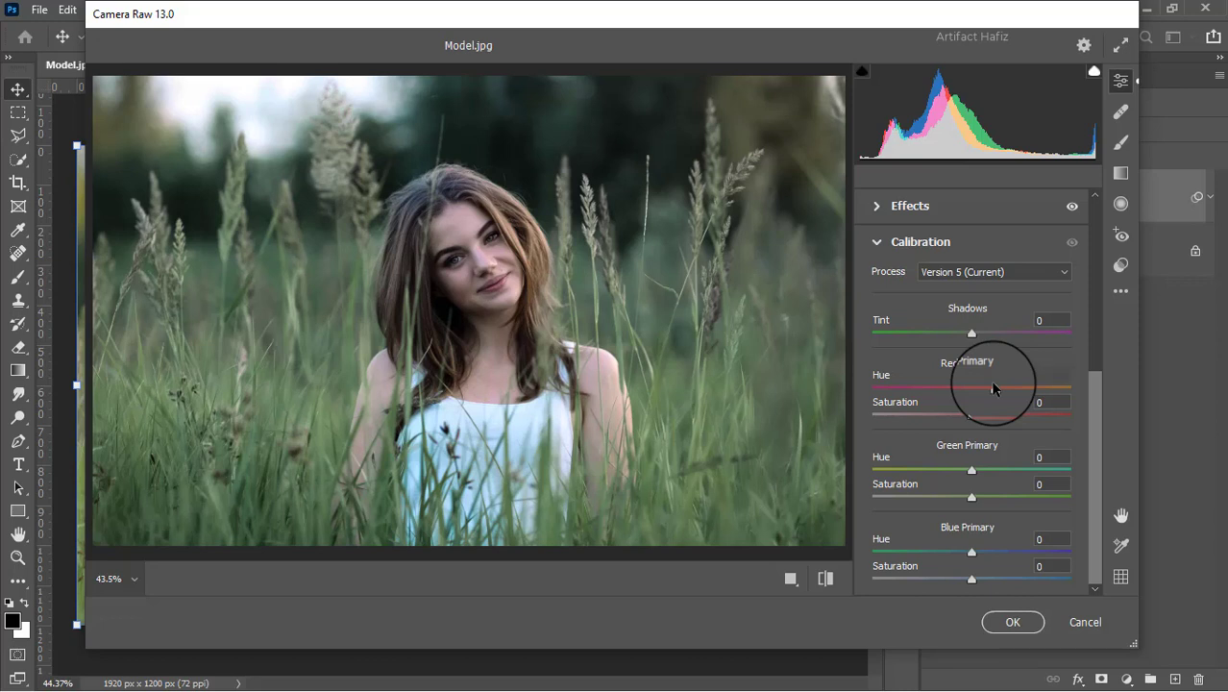
drag(972, 415, 959, 415)
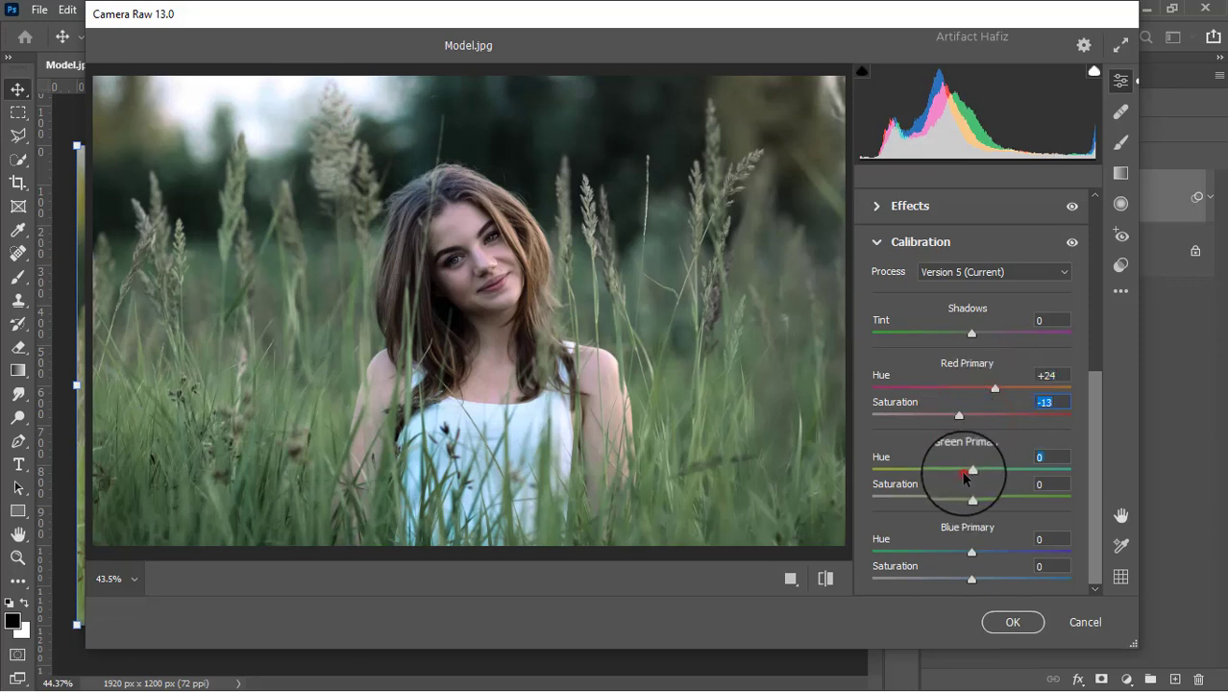
drag(971, 469, 952, 469)
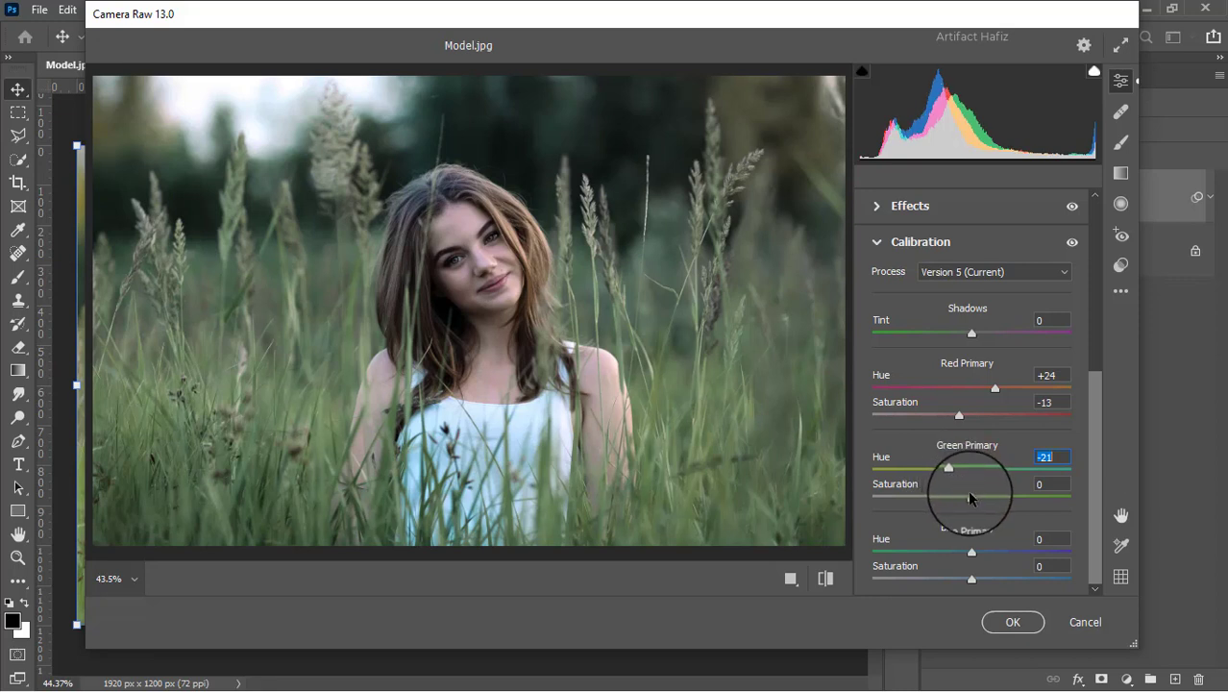
drag(973, 496, 990, 495)
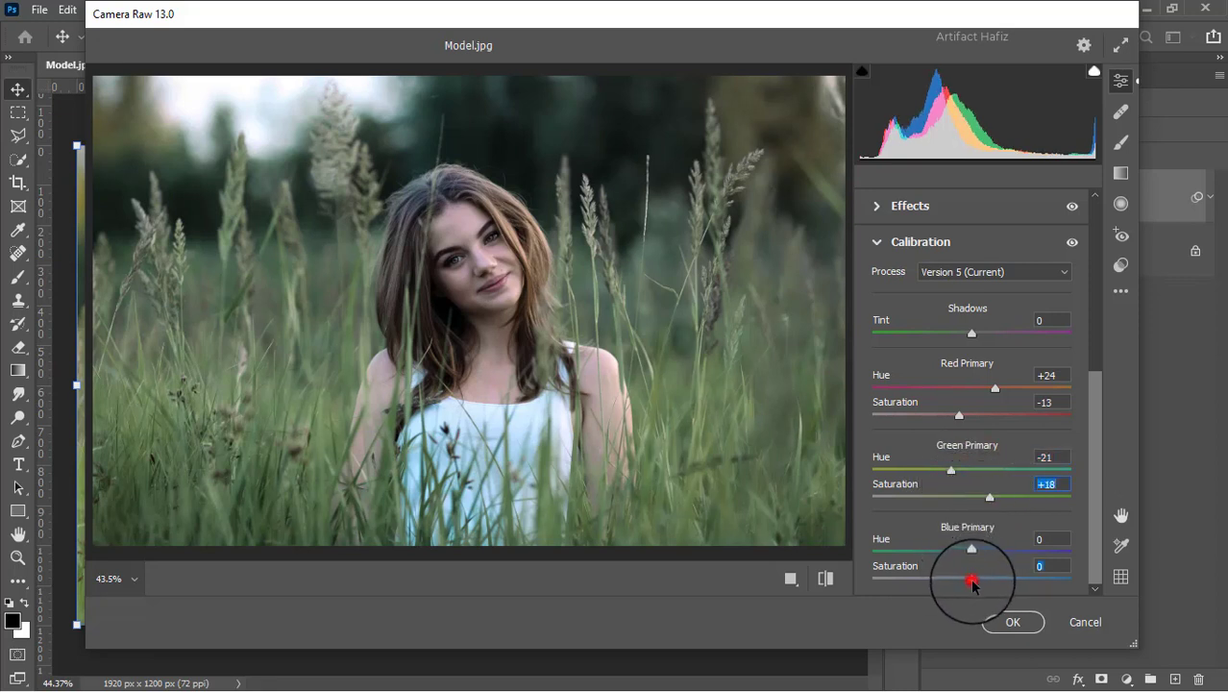
drag(973, 579, 993, 579)
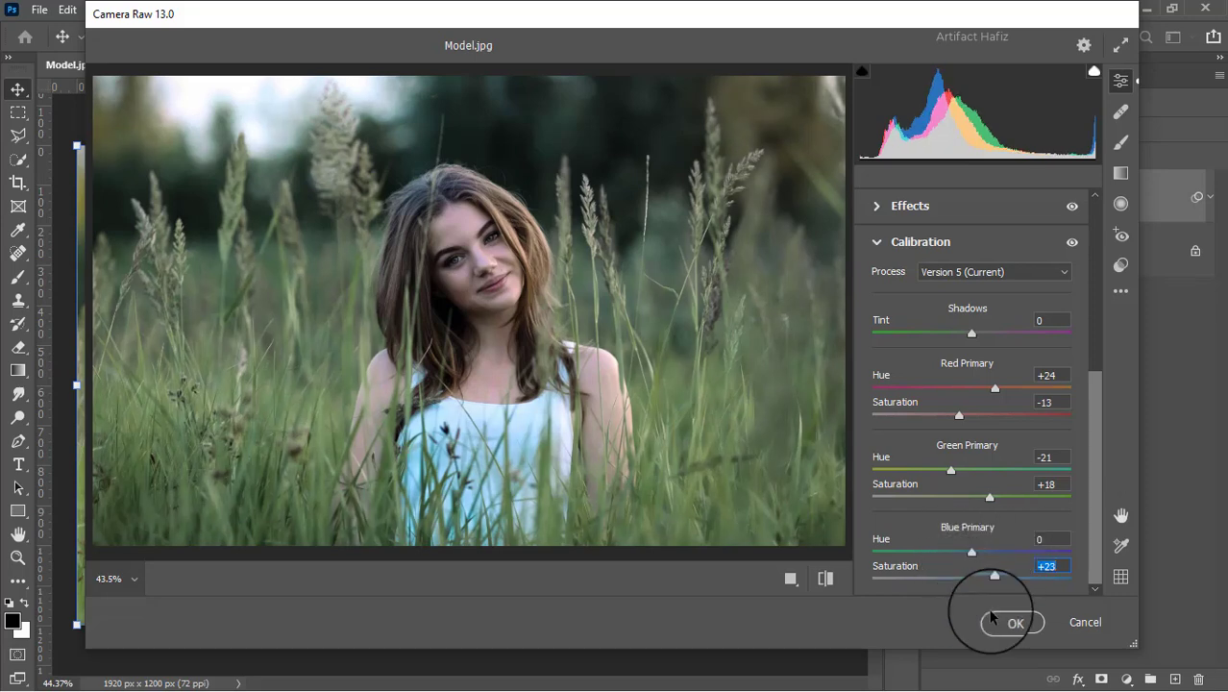
click(1011, 622)
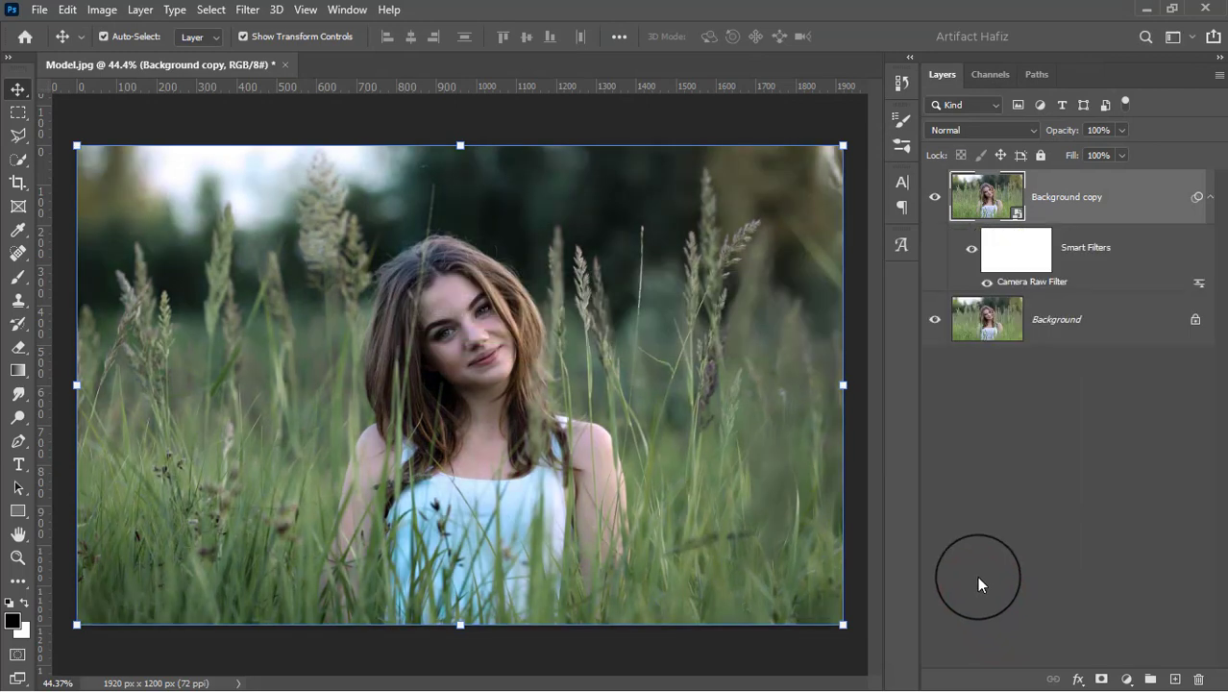
click(932, 198)
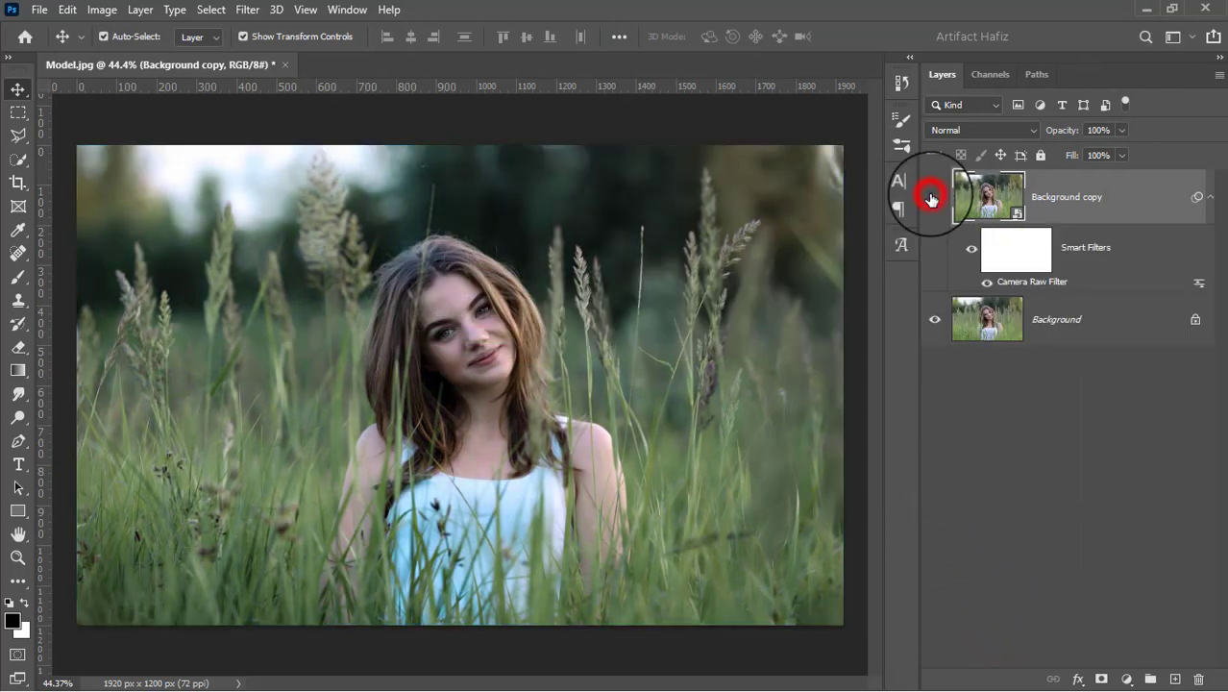
click(932, 198)
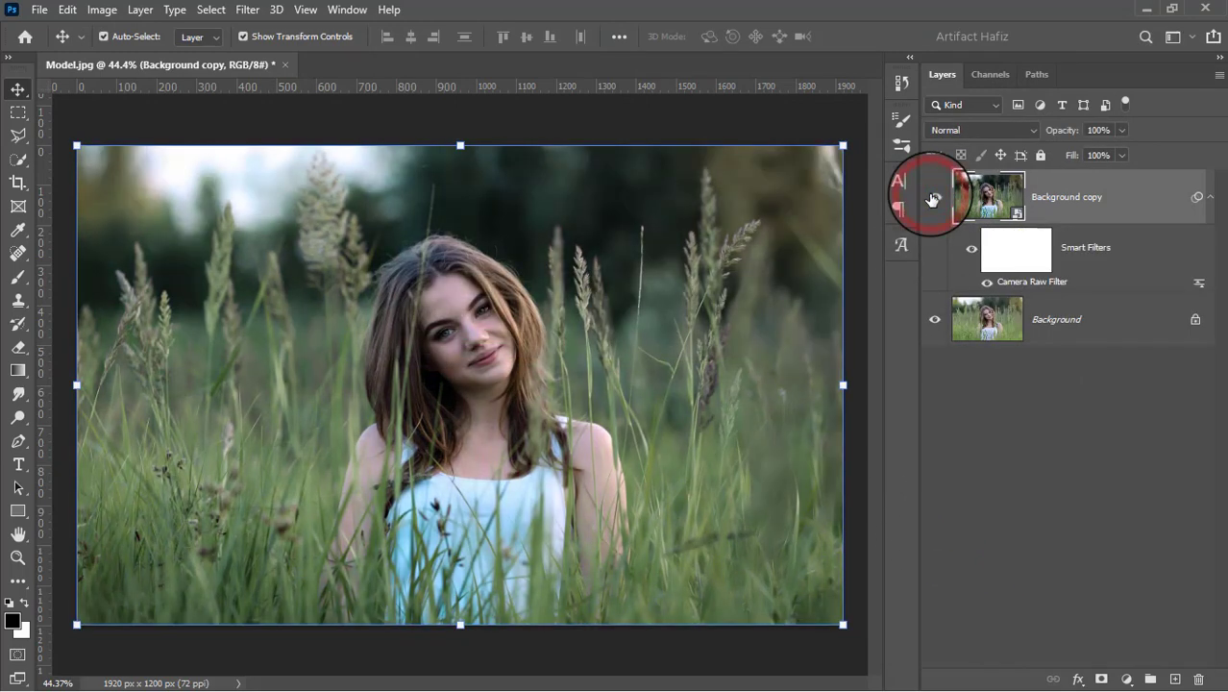
click(931, 198)
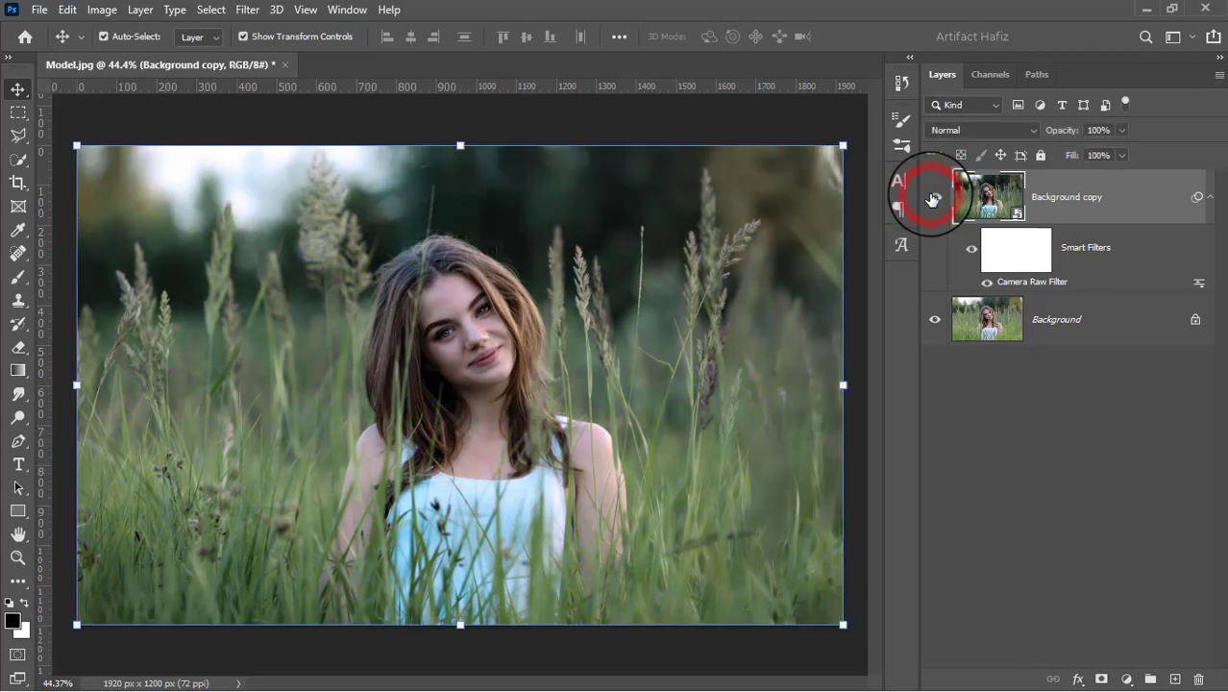